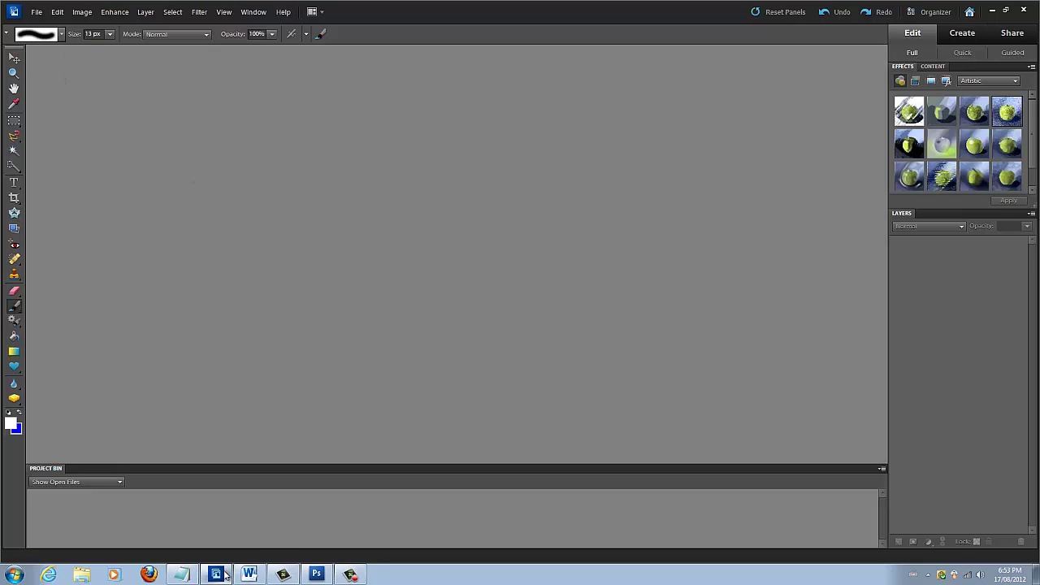
Minimise Photoshop CS3 and bring Photoshop Elements back to the front.
mouse_move(226, 575)
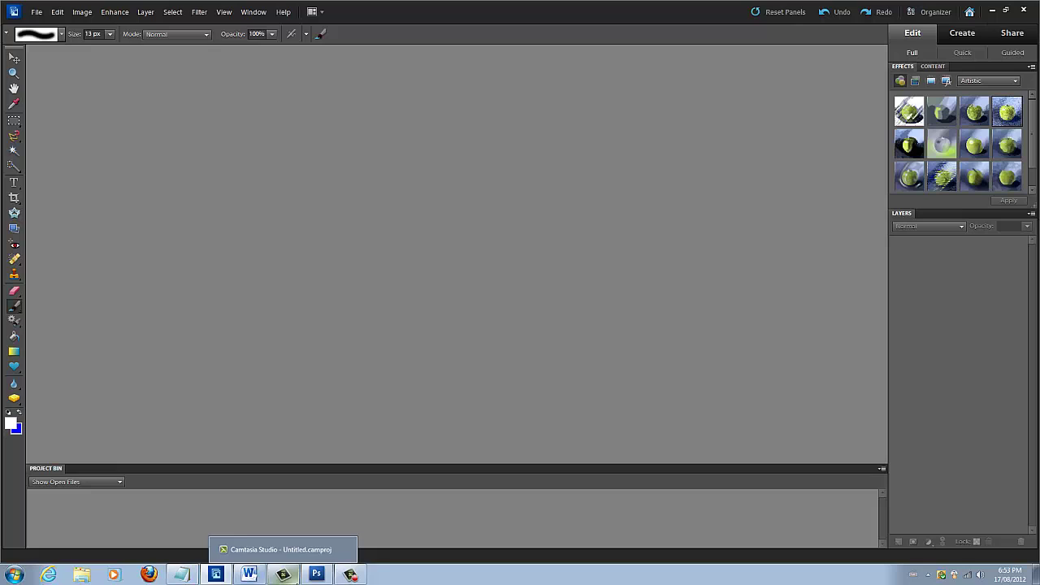
mouse_move(315, 577)
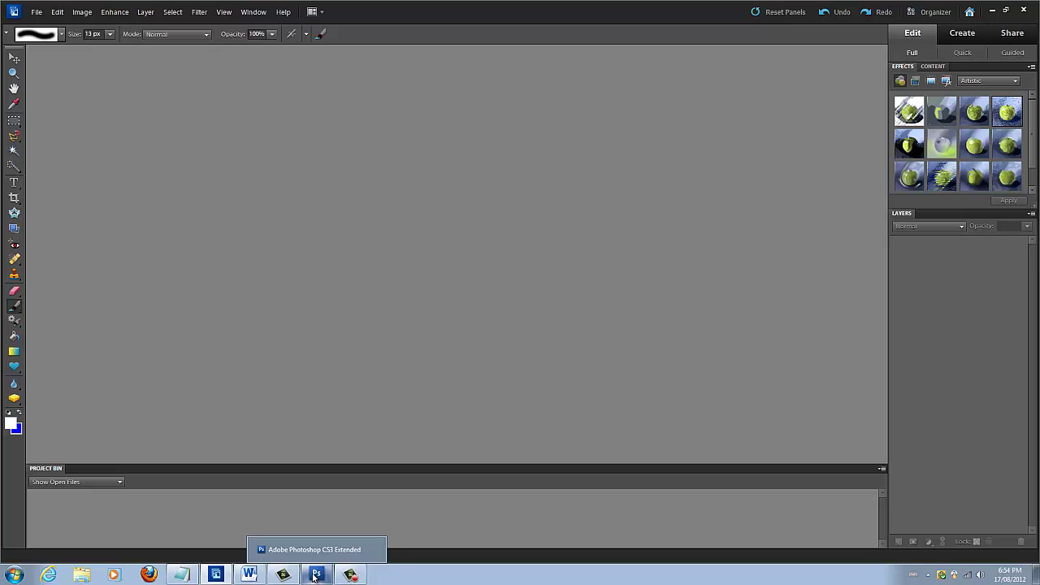
left_click(316, 575)
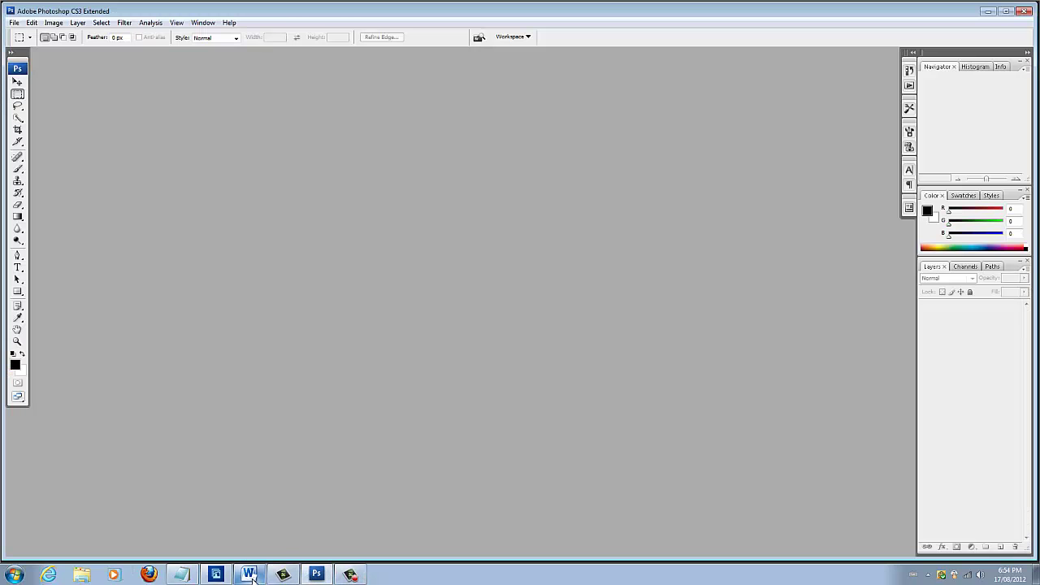
left_click(988, 11)
left_click(991, 13)
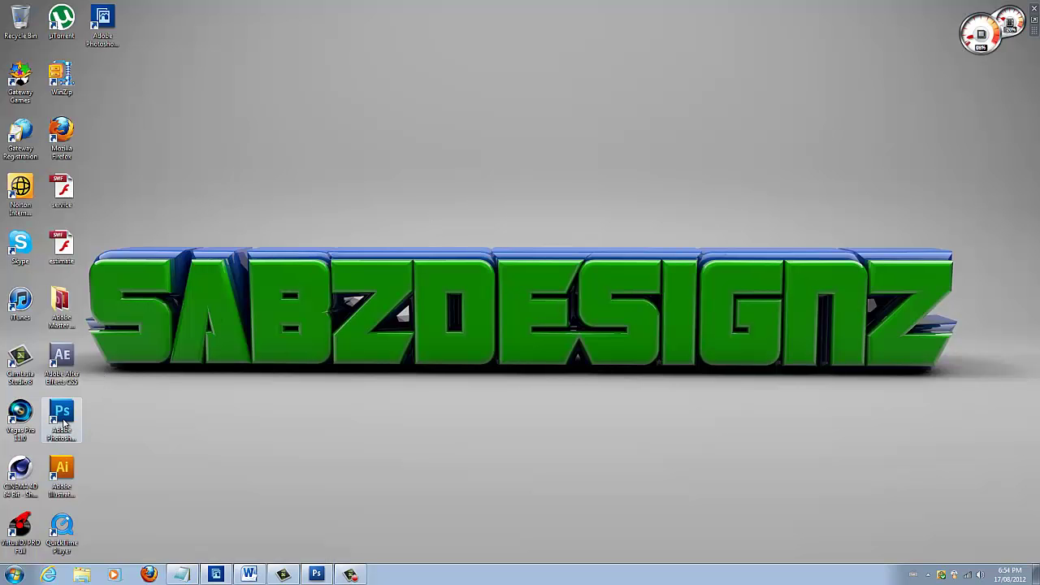
left_click(216, 575)
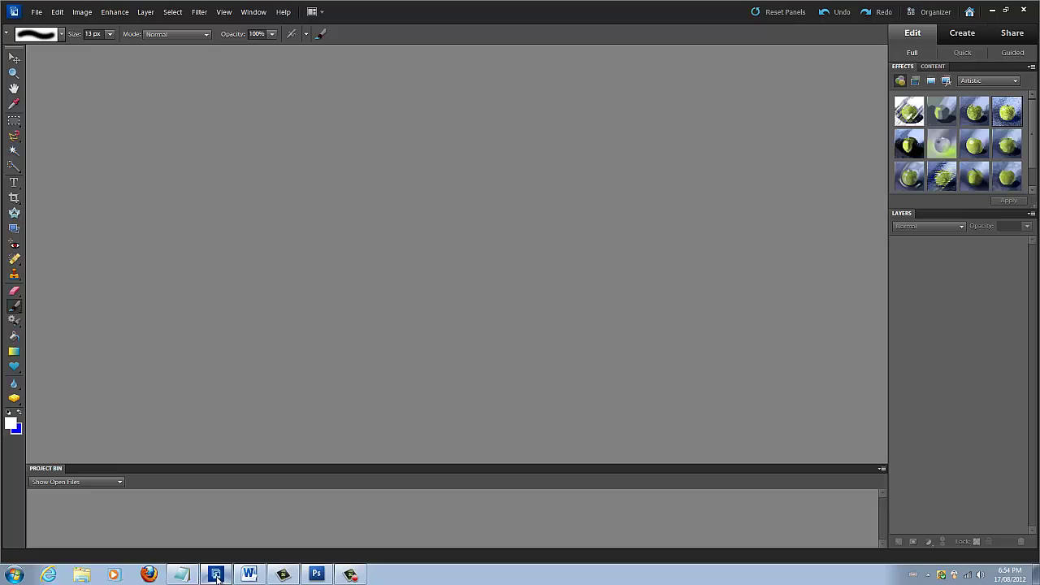
Create a blank file at 1920×1440 pixels, keeping pixels/inch as the resolution unit.
left_click(33, 18)
mouse_move(103, 30)
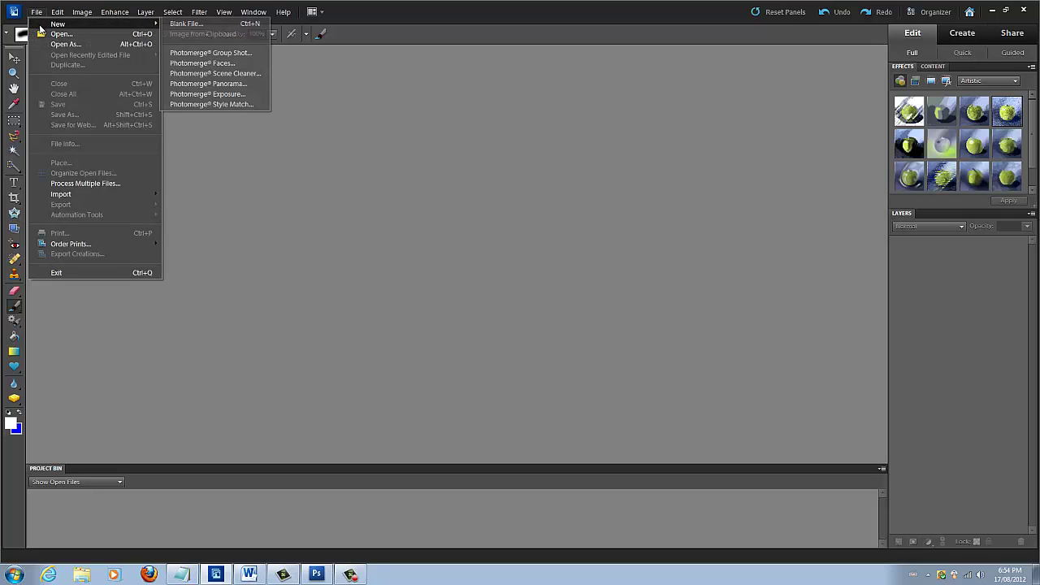
left_click(186, 23)
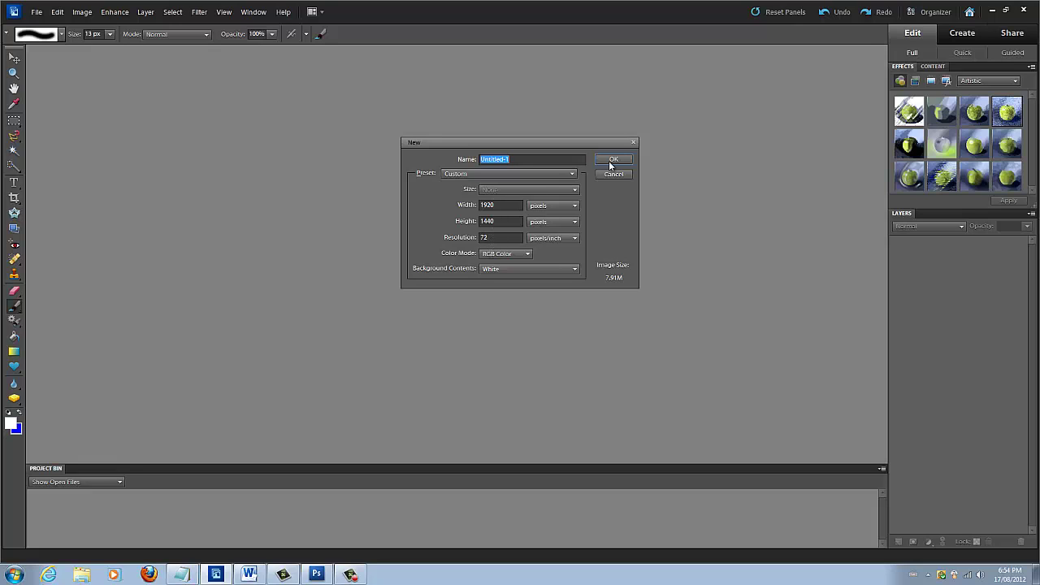
left_click(557, 239)
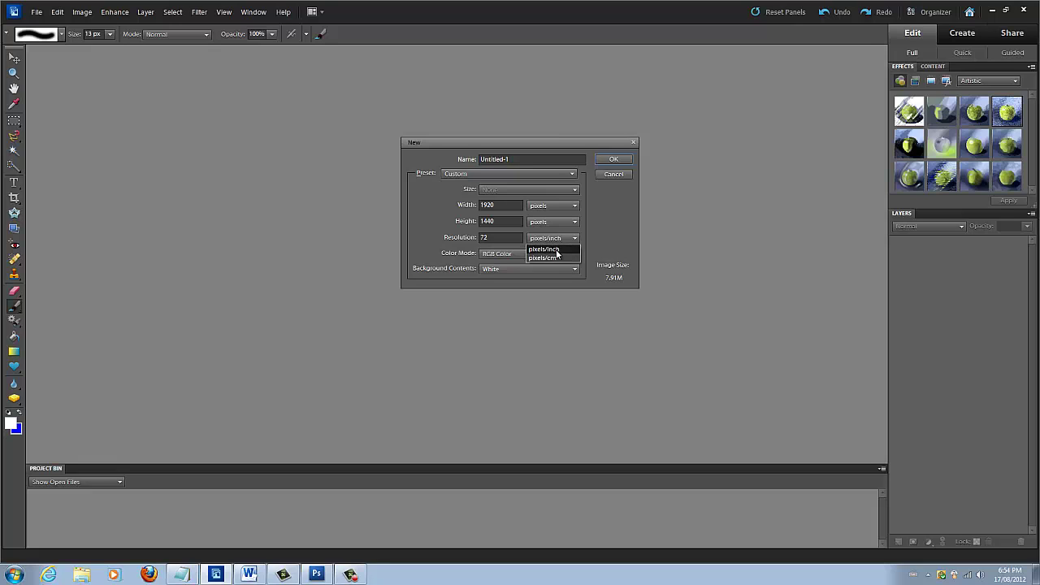
left_click(556, 251)
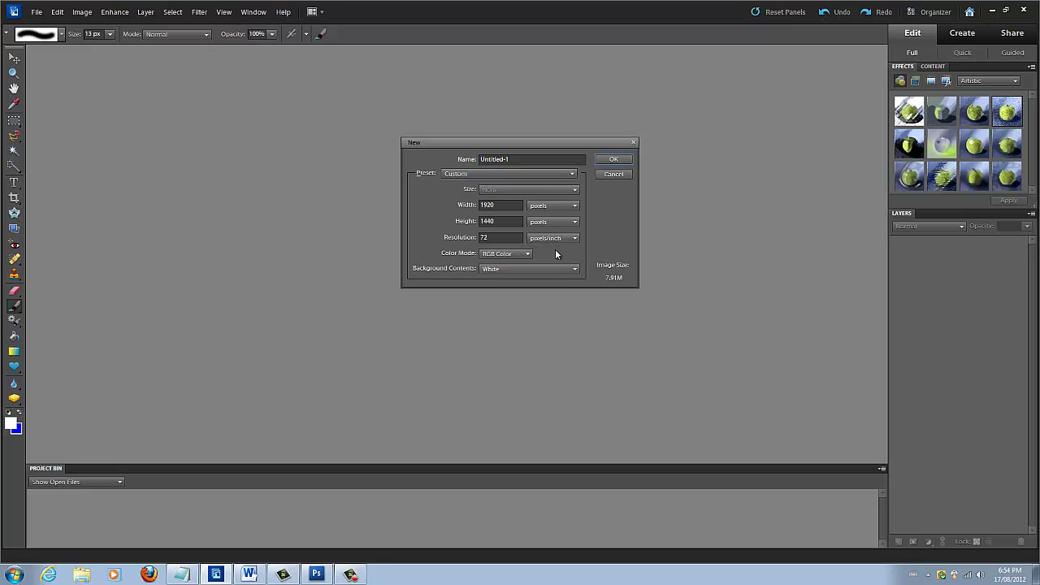
left_click(610, 165)
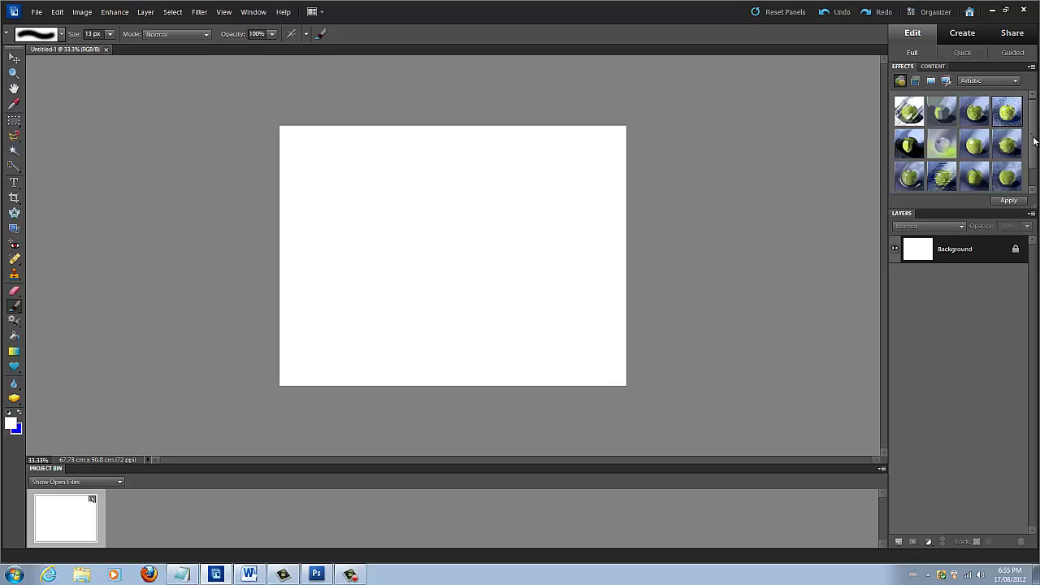
Scroll the Effects panel down and display the Bevels layer styles.
scroll(1034, 141, "down", 2)
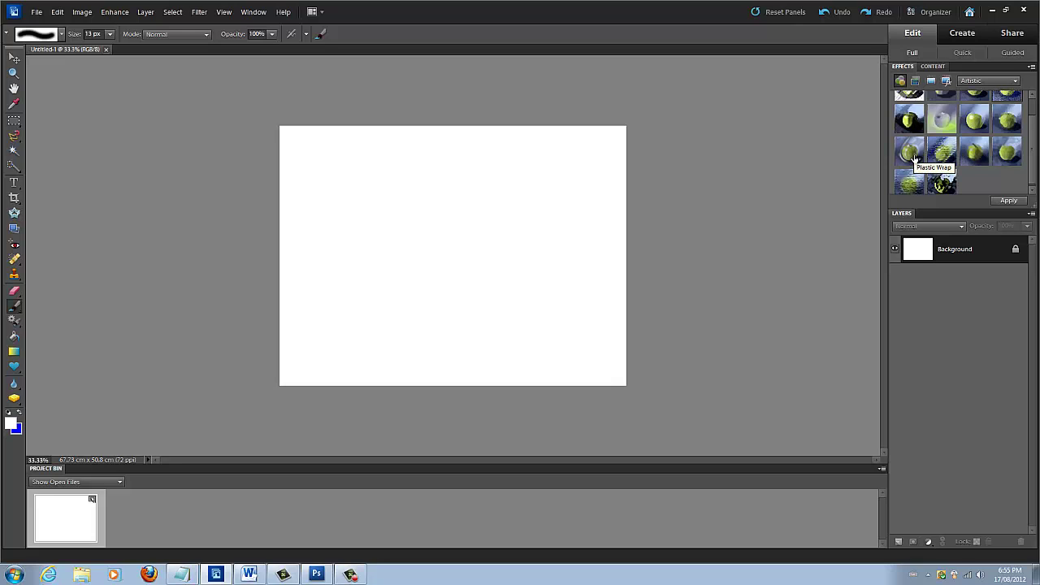
left_click(915, 84)
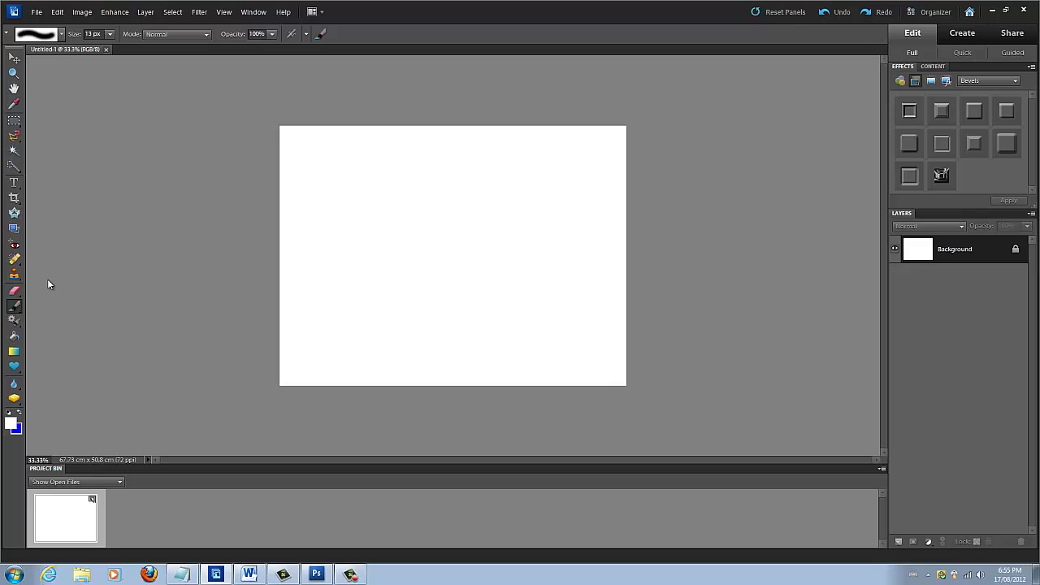
Add 'Hello' as 72 pt black text on the canvas and commit it.
key("t")
left_click(310, 246)
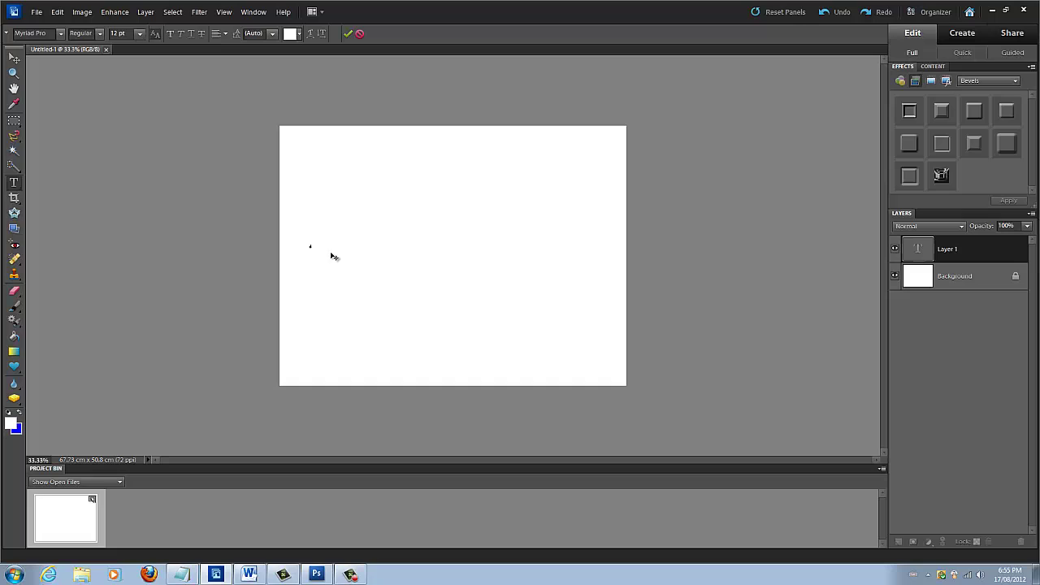
left_click(139, 33)
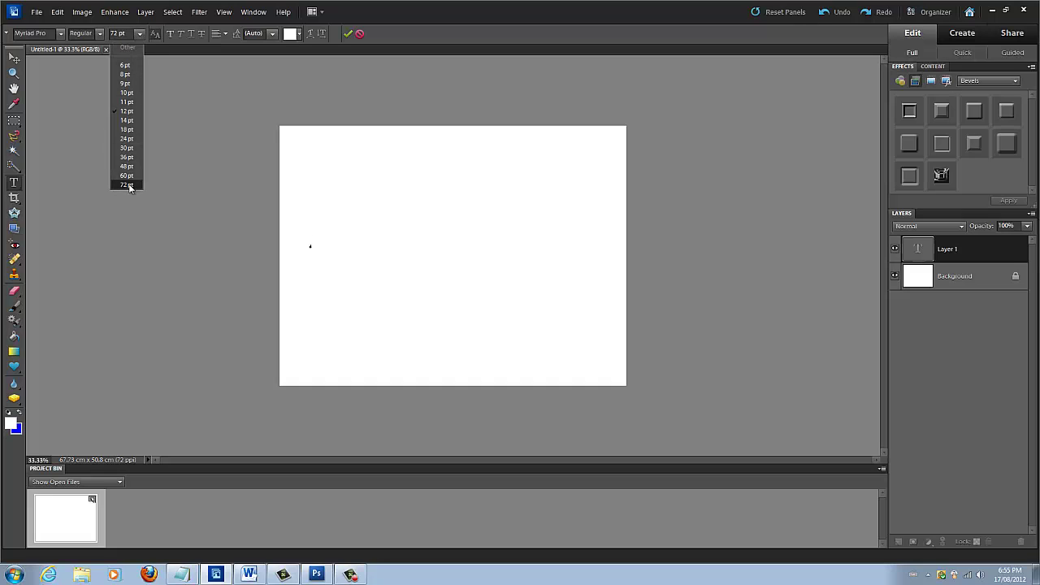
left_click(127, 185)
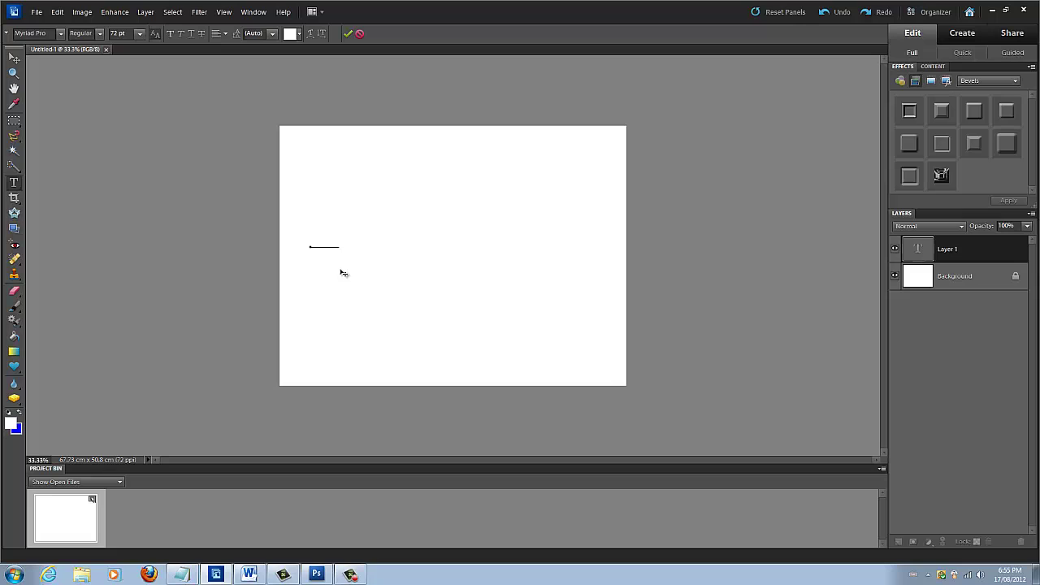
left_click_drag(340, 245, 293, 245)
left_click(289, 34)
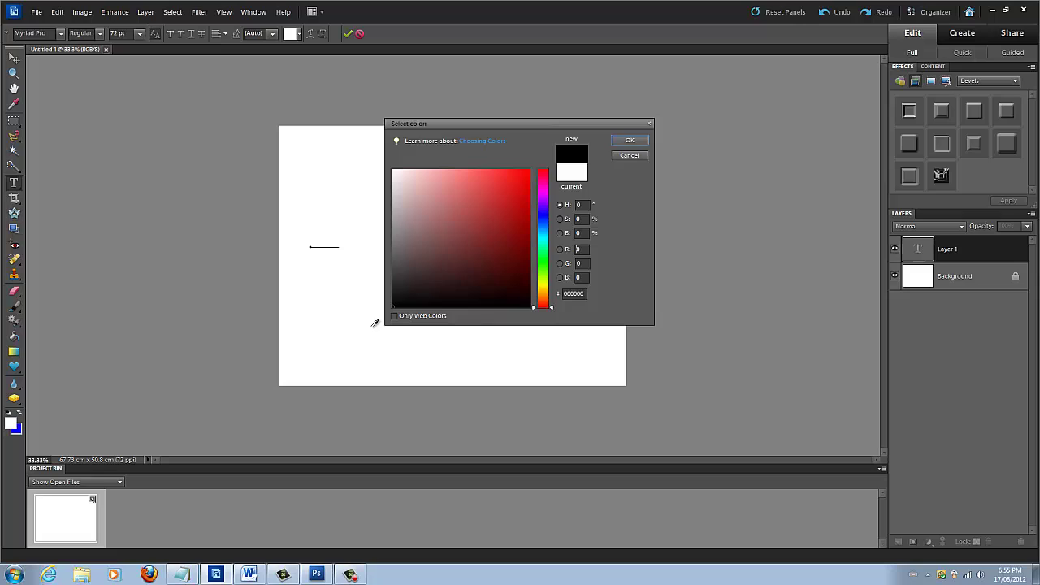
left_click(630, 141)
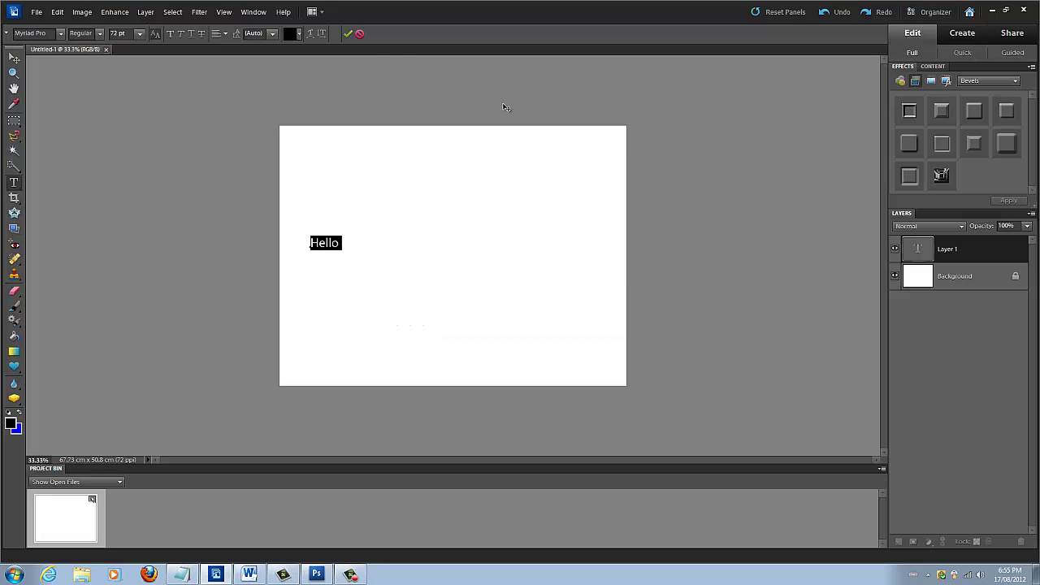
left_click(346, 34)
Enlarge the Hello text with the Move tool and place it near the canvas centre.
key("v")
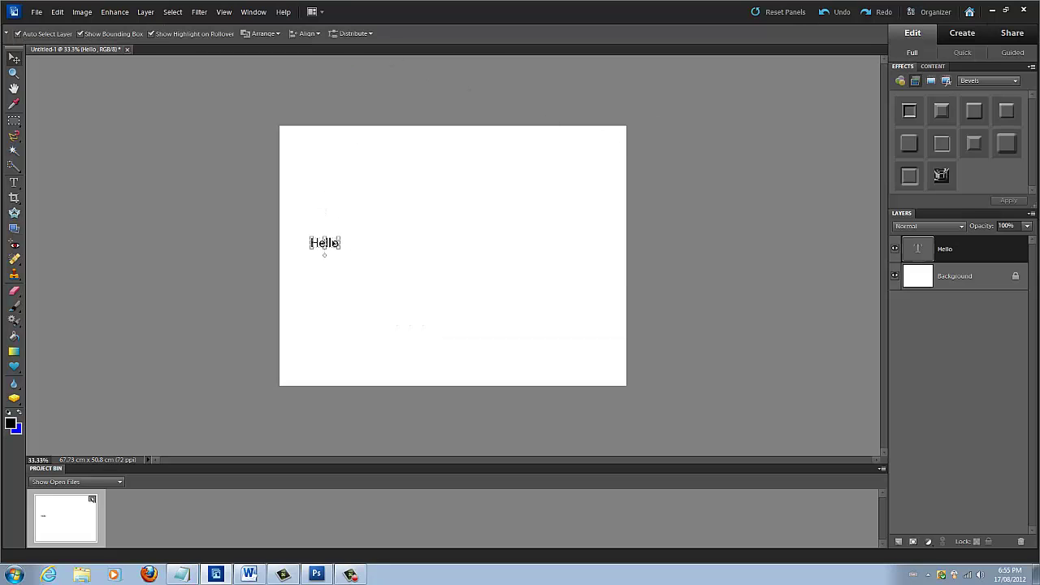
left_click_drag(336, 246, 533, 322)
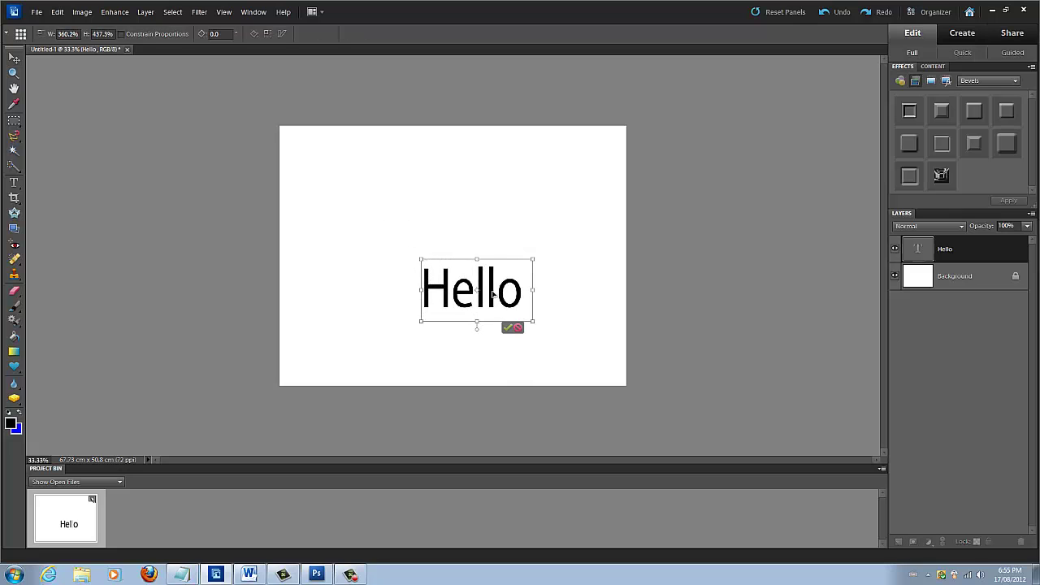
left_click_drag(492, 294, 463, 275)
Confirm the Hello transform, then bevel the background, converting it into Layer 0.
left_click(479, 307)
left_click(406, 214)
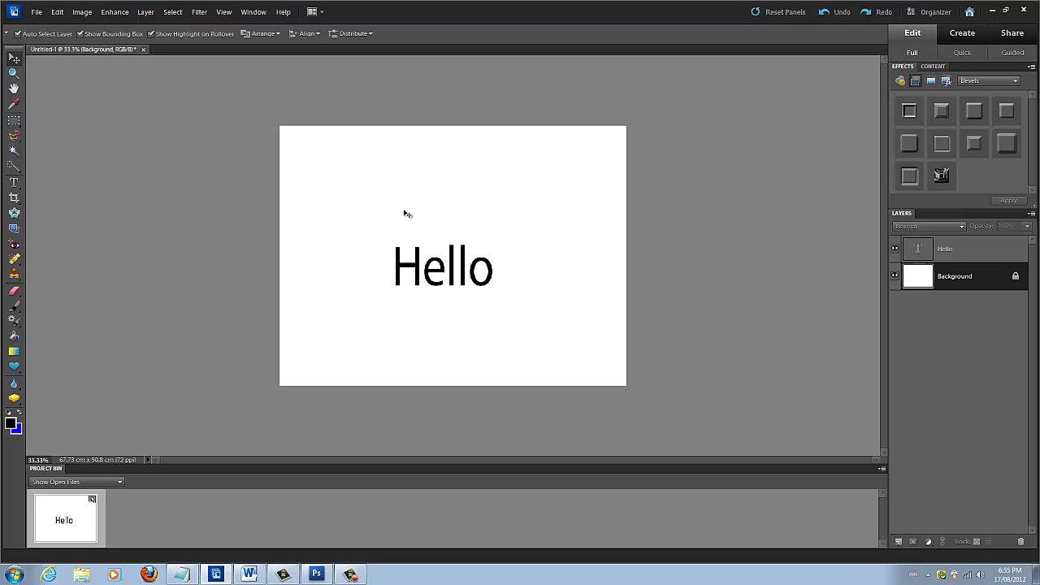
left_click_drag(945, 249, 956, 255)
left_click(1009, 203)
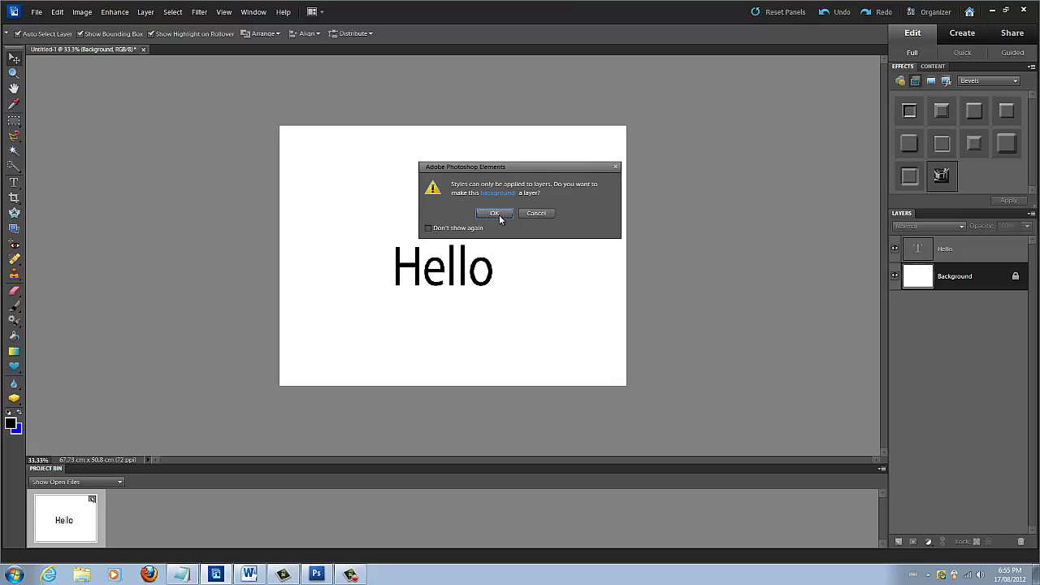
left_click(499, 216)
left_click(606, 189)
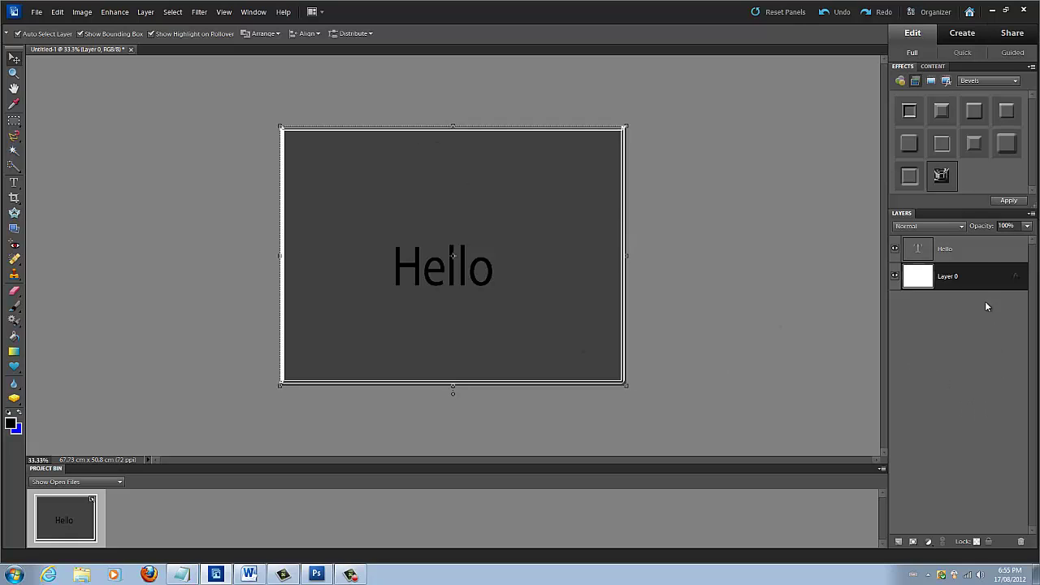
Apply a bevel style to the Hello text layer.
left_click(981, 252)
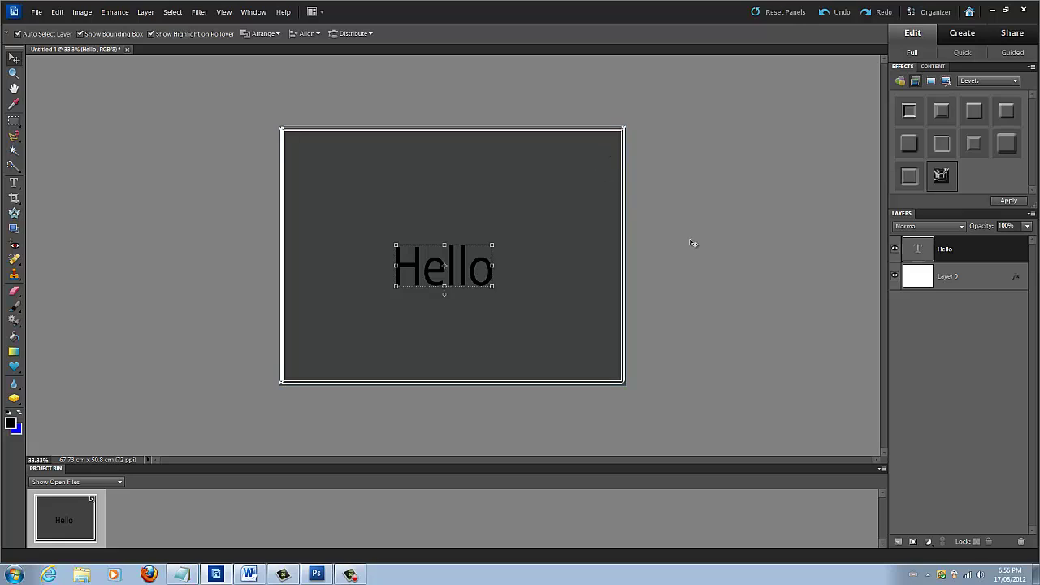
left_click(978, 280)
left_click(968, 243)
left_click(1006, 143)
left_click(1009, 200)
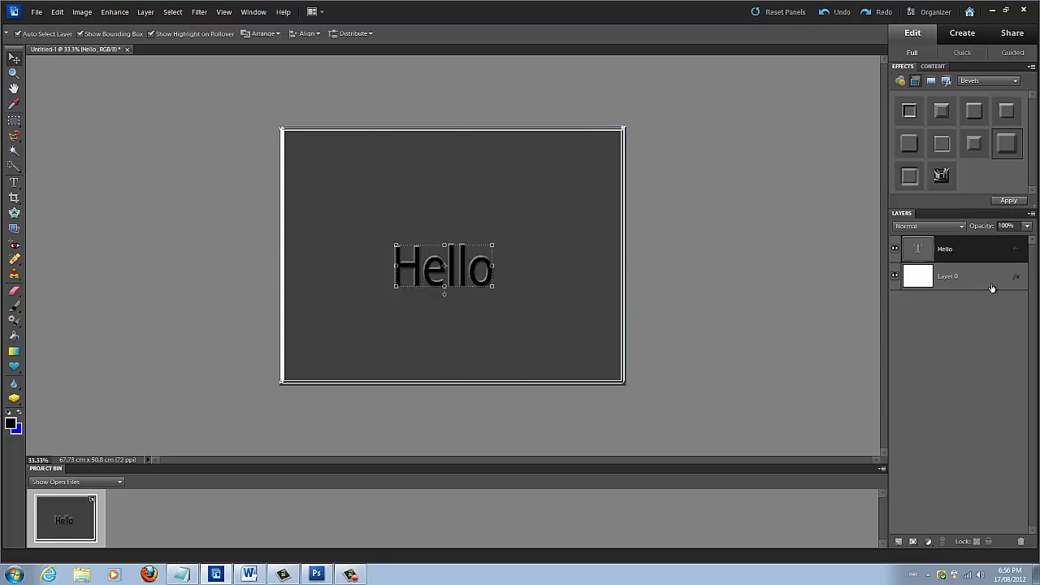
Undo the bevel on Layer 0 and give Hello a different bevel style.
left_click(967, 279)
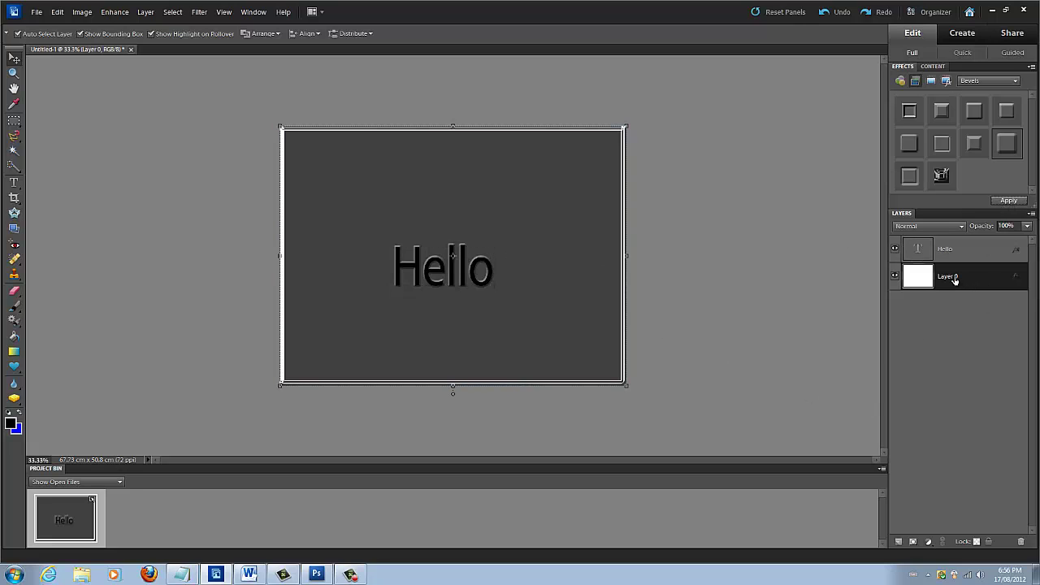
key("ctrl+z")
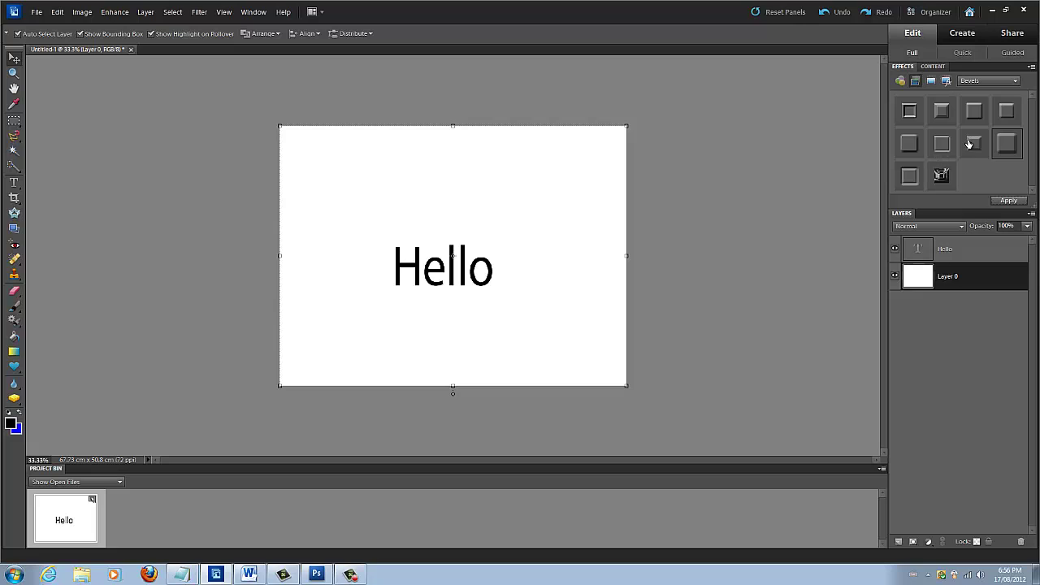
left_click(979, 254)
left_click(974, 113)
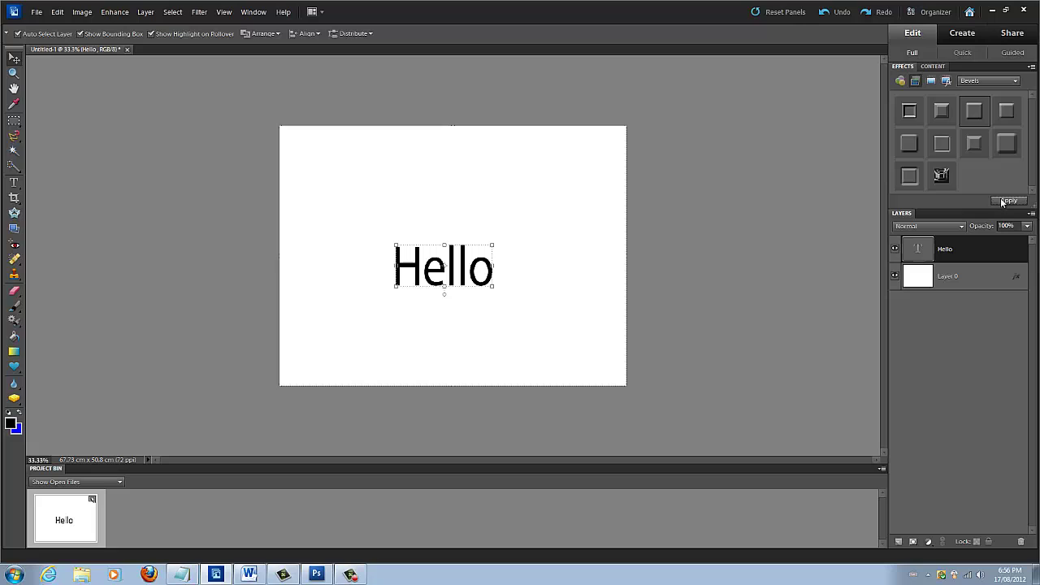
left_click(1002, 202)
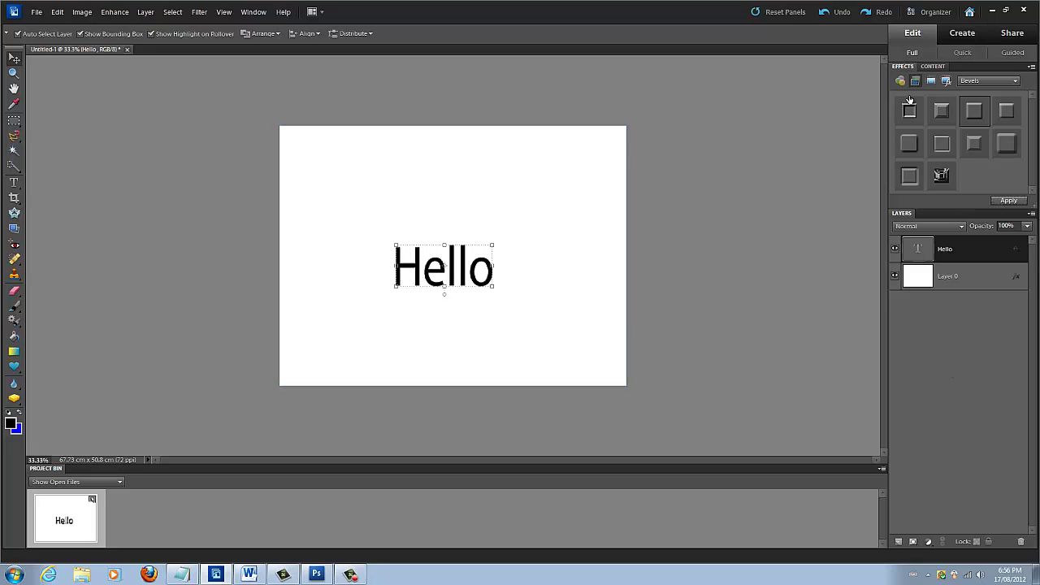
Browse the photo effects and try the red flower effect on the Hello text.
left_click(931, 85)
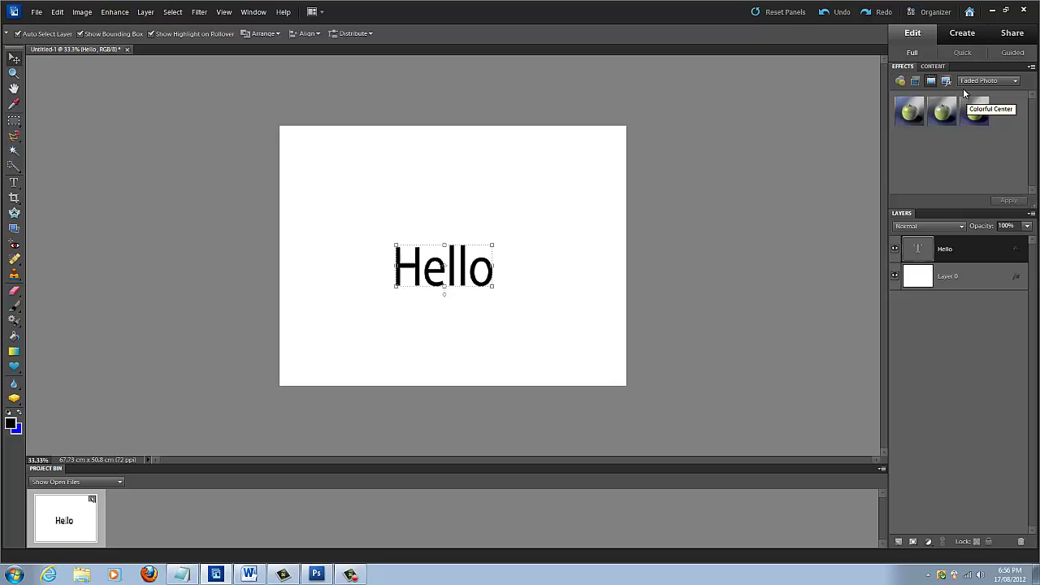
left_click(946, 81)
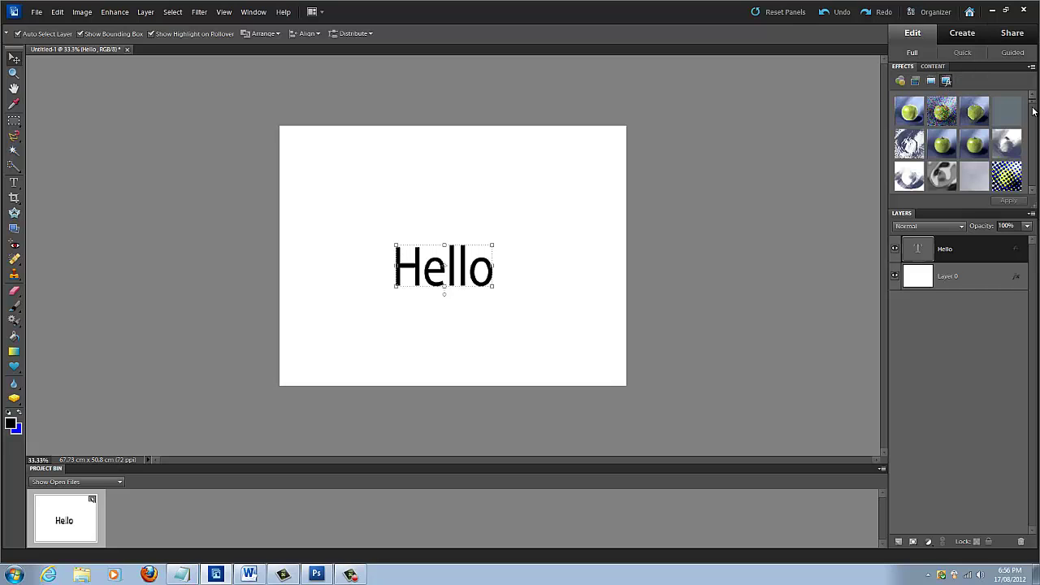
scroll(1033, 110, "down", 3)
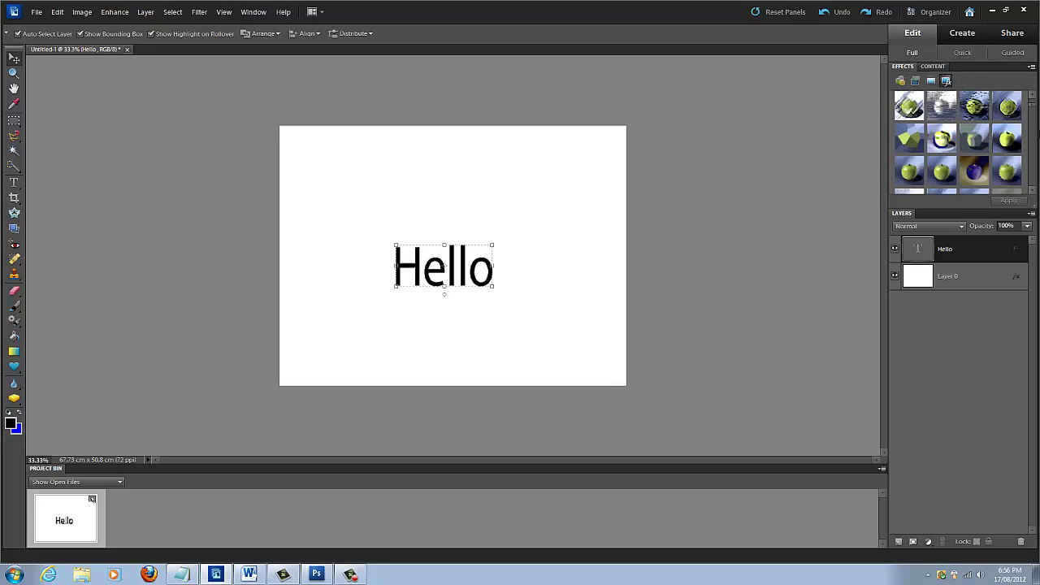
left_click_drag(1032, 108, 1033, 135)
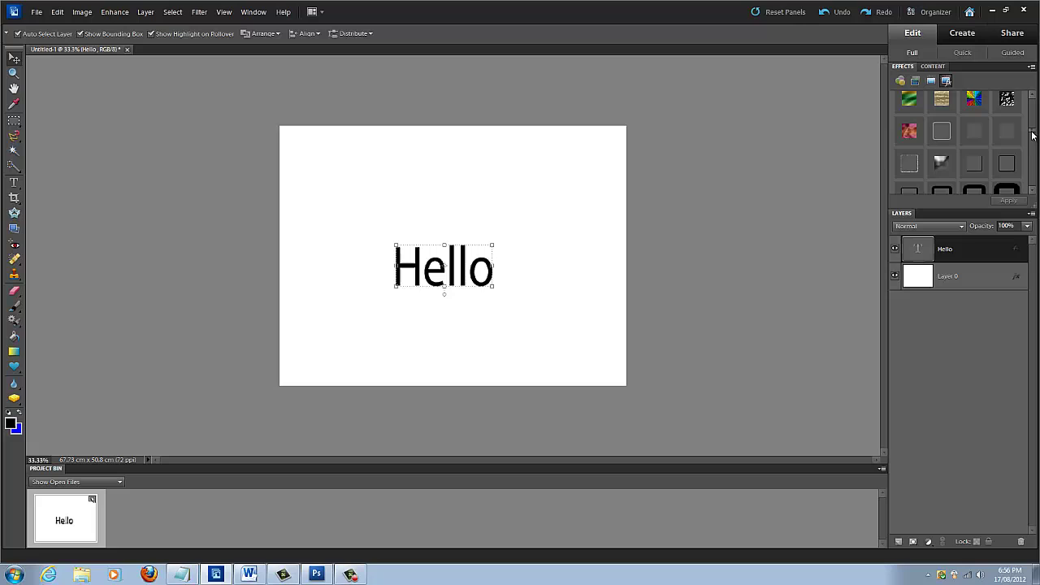
left_click(916, 138)
left_click(1007, 201)
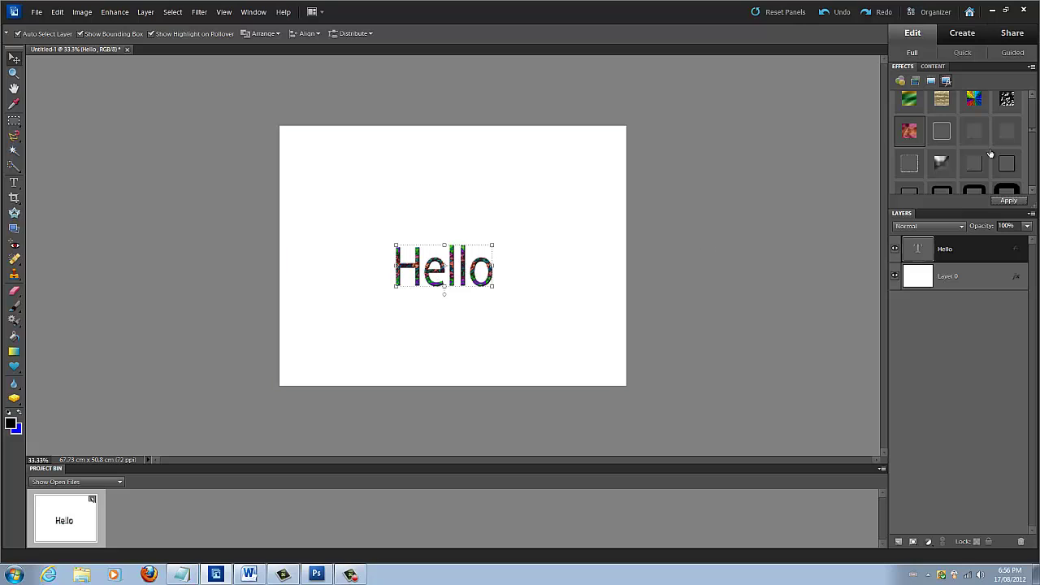
Apply the chrome effect to Hello, check it at 100% zoom, then fit on screen.
double_click(935, 167)
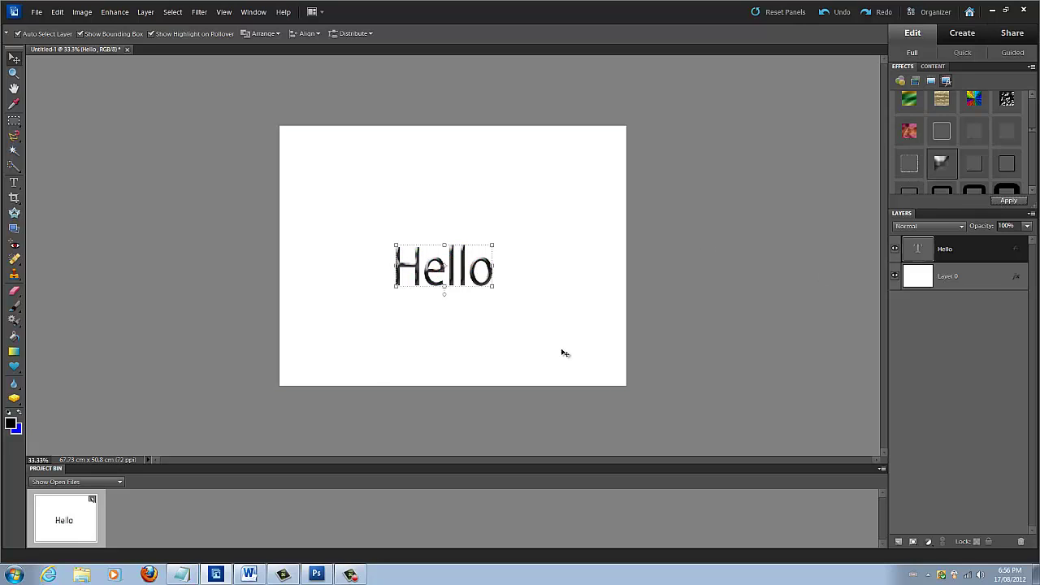
key("ctrl+equal")
key("ctrl+equal")
key("ctrl+equal")
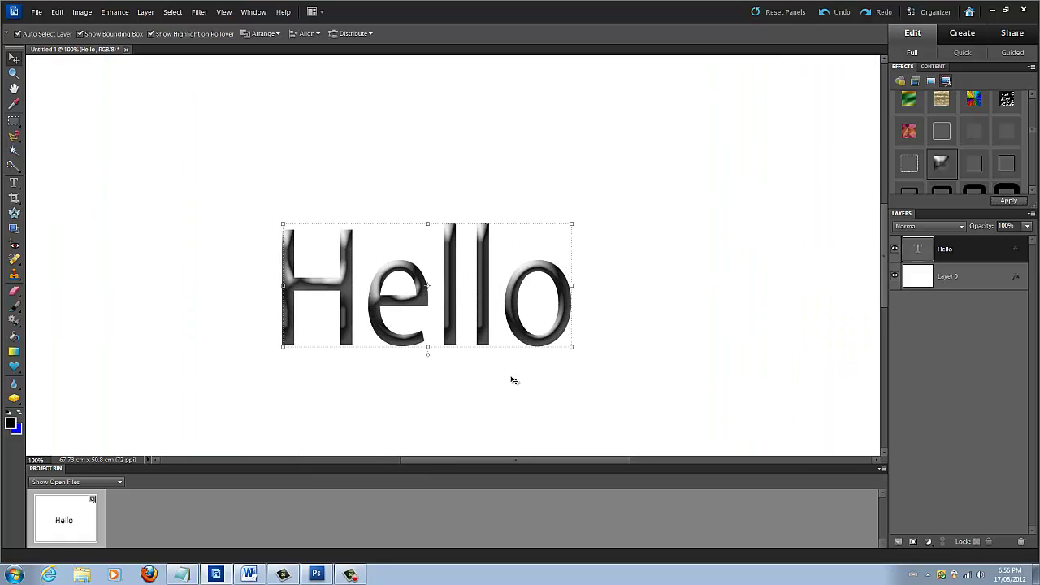
key("ctrl+0")
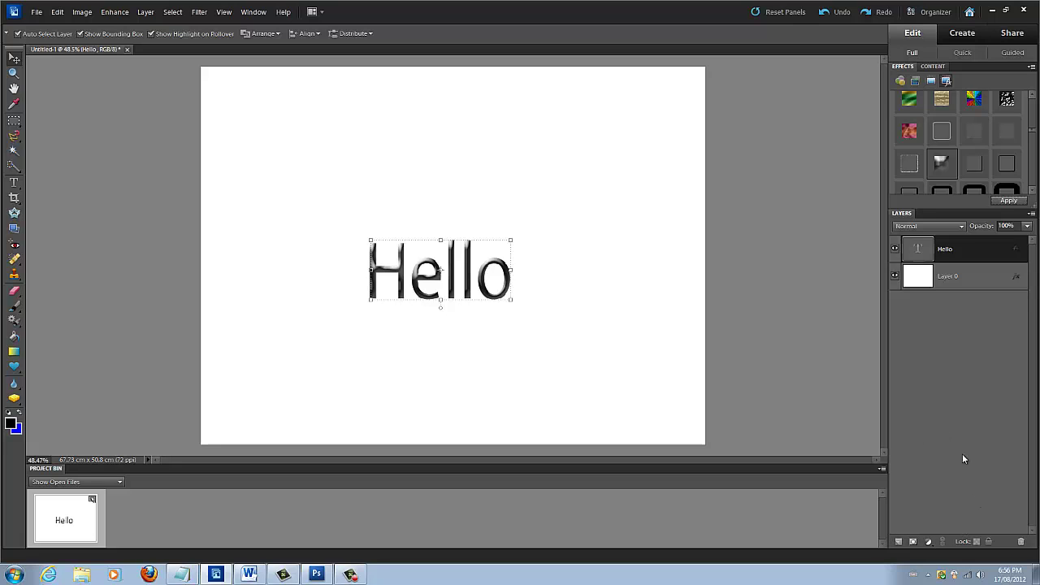
Add an empty Layer 1, test Hello's opacity at 66%, and open the adjustment-layer list.
left_click(898, 542)
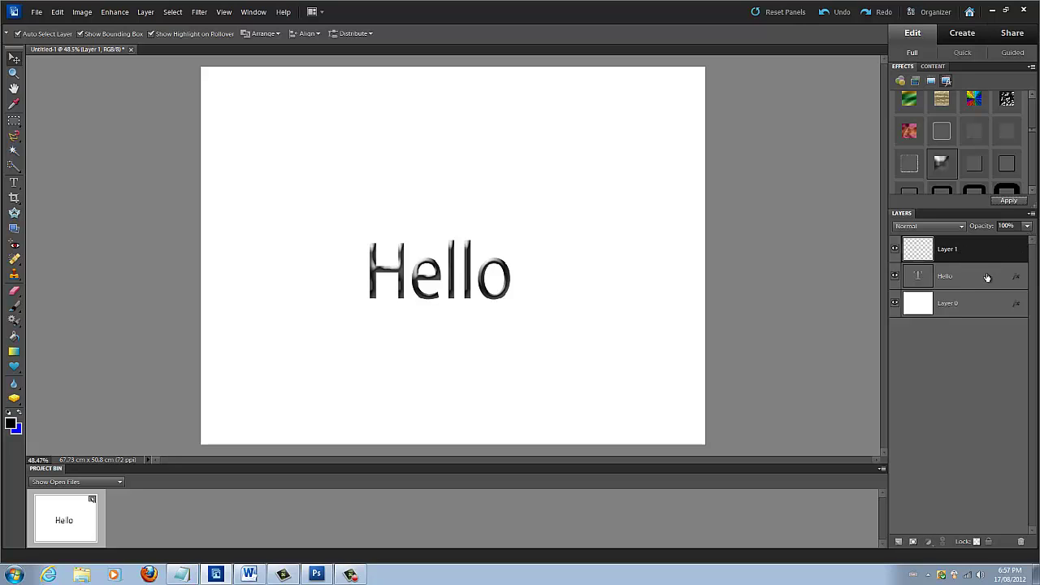
left_click(987, 277)
left_click(1026, 226)
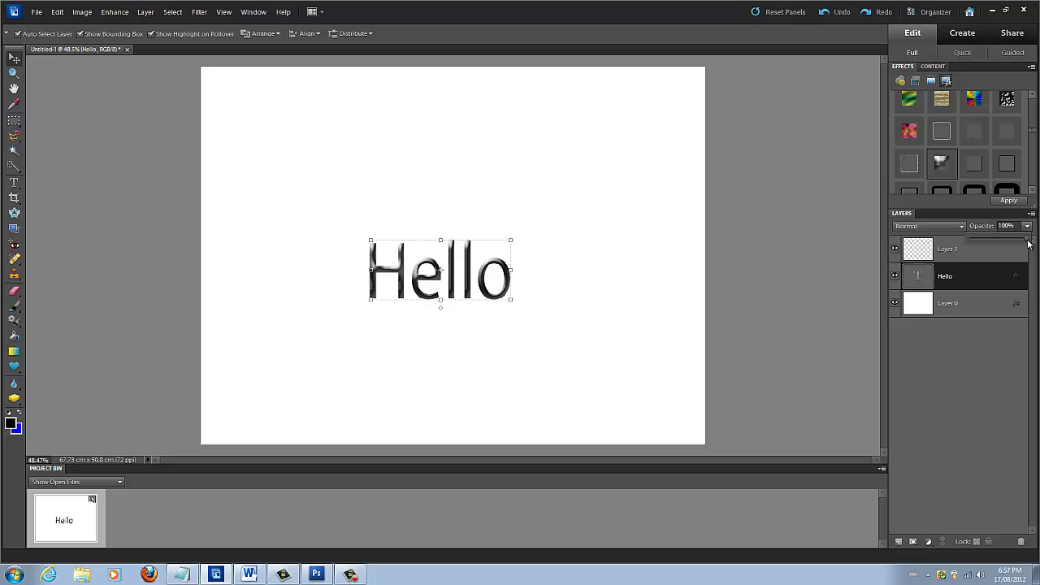
mouse_move(1028, 242)
left_mouse_down()
mouse_move(1003, 252)
mouse_move(1025, 255)
mouse_move(980, 266)
mouse_move(1031, 266)
mouse_move(1031, 228)
left_mouse_up()
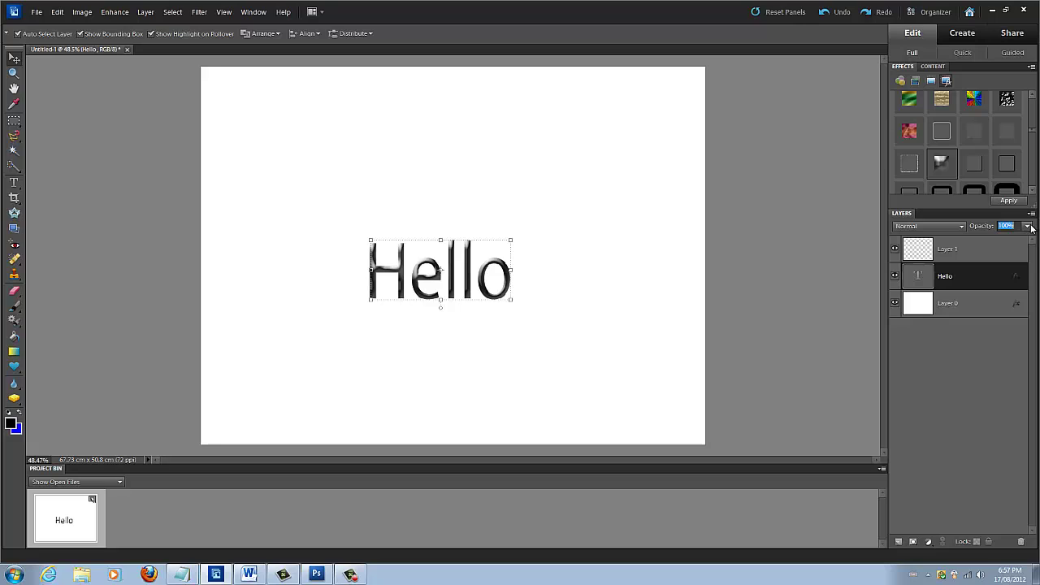
left_click(930, 542)
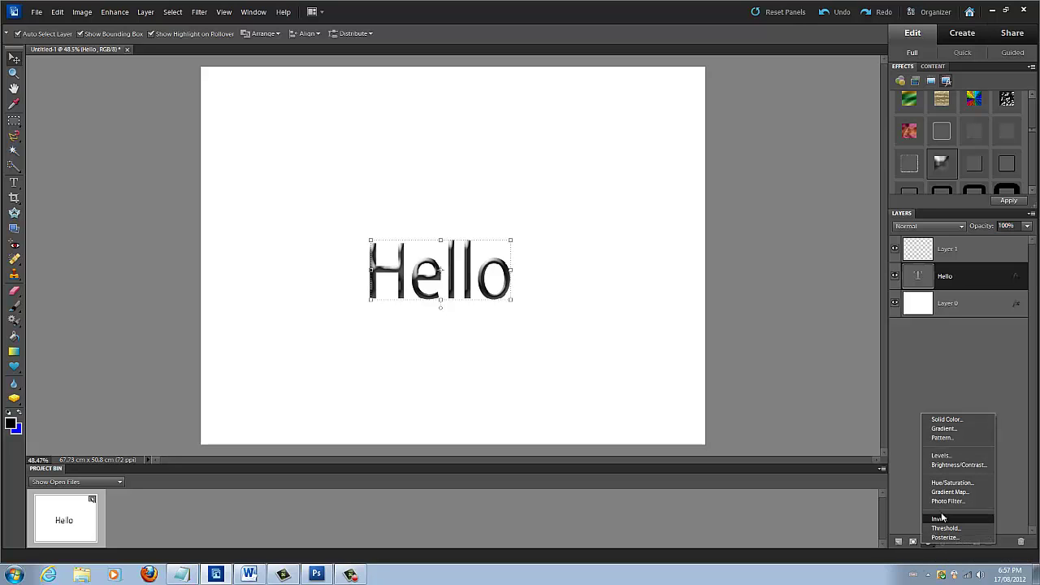
Add a colorized Hue/Saturation layer: hue 185, saturation 100, lightness +5, then close its panel.
left_click(952, 483)
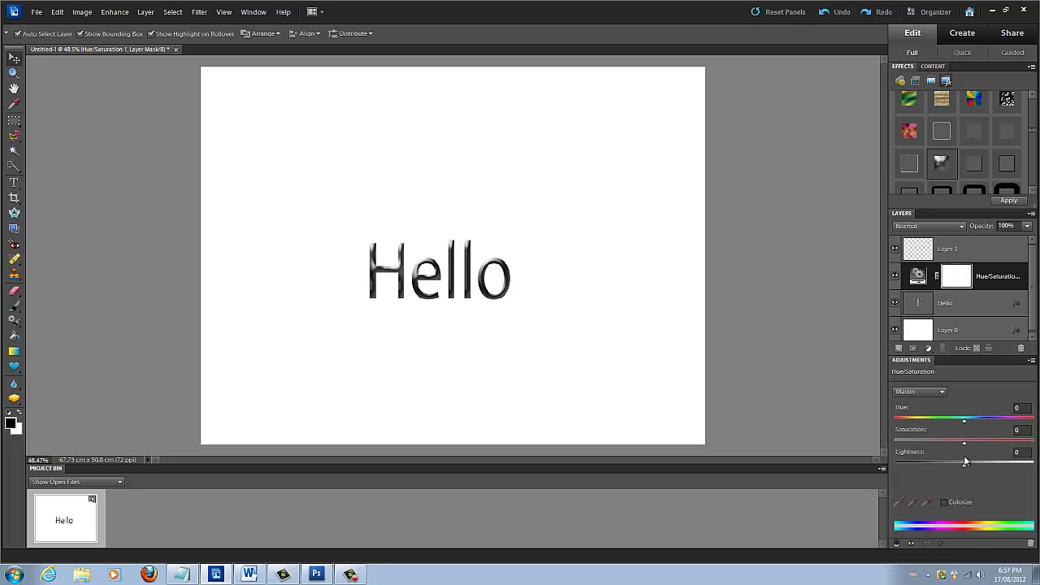
left_click(943, 502)
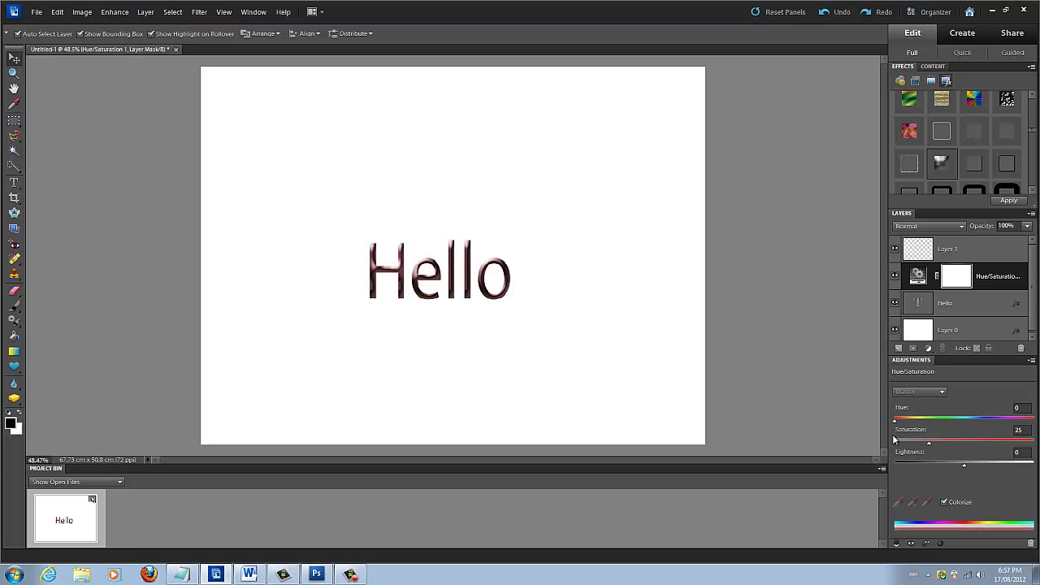
left_click_drag(893, 427, 934, 433)
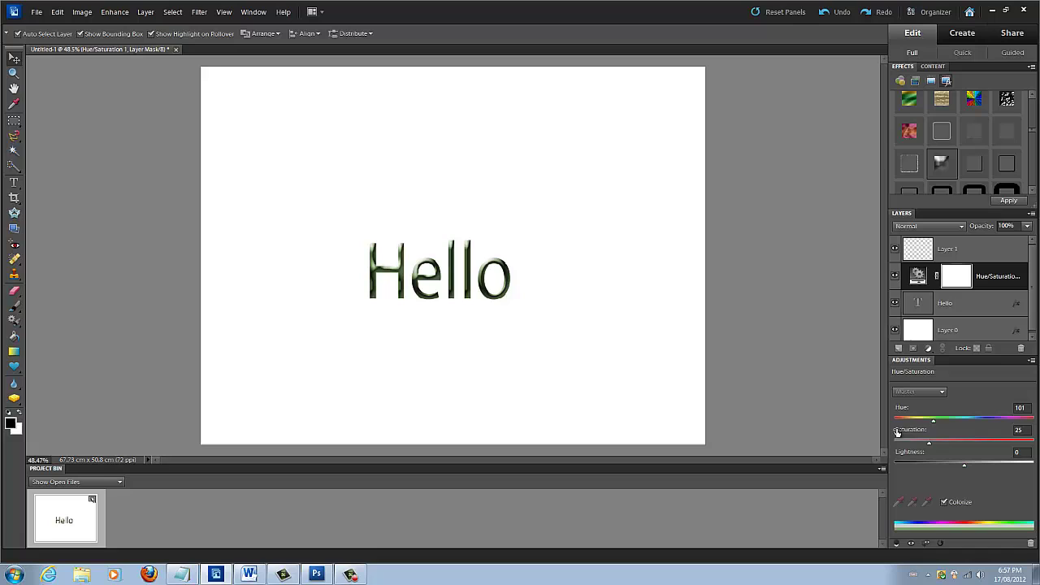
left_click(945, 502)
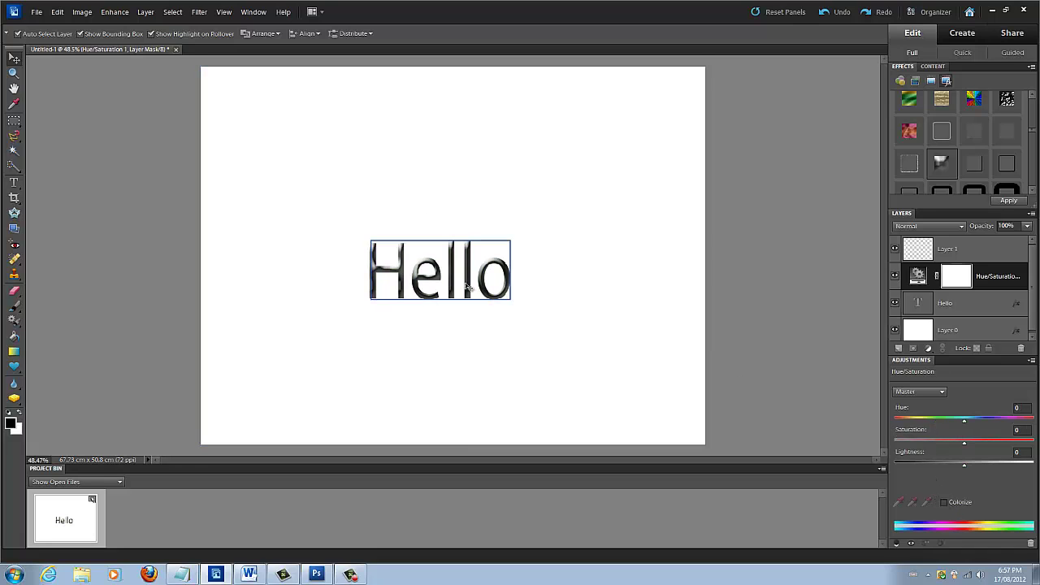
left_click(944, 502)
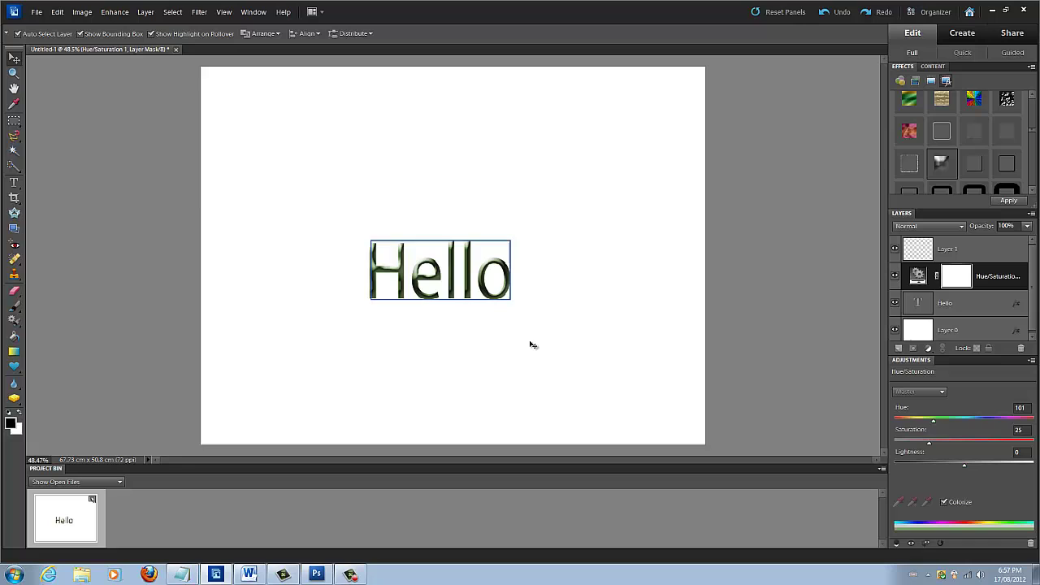
left_click_drag(933, 422, 1036, 443)
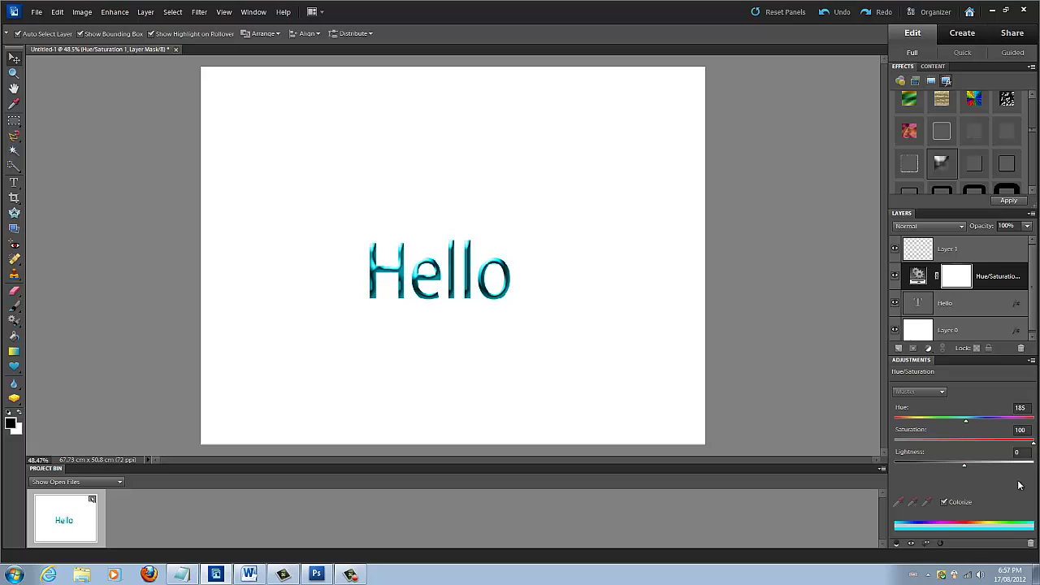
left_click_drag(962, 465, 966, 465)
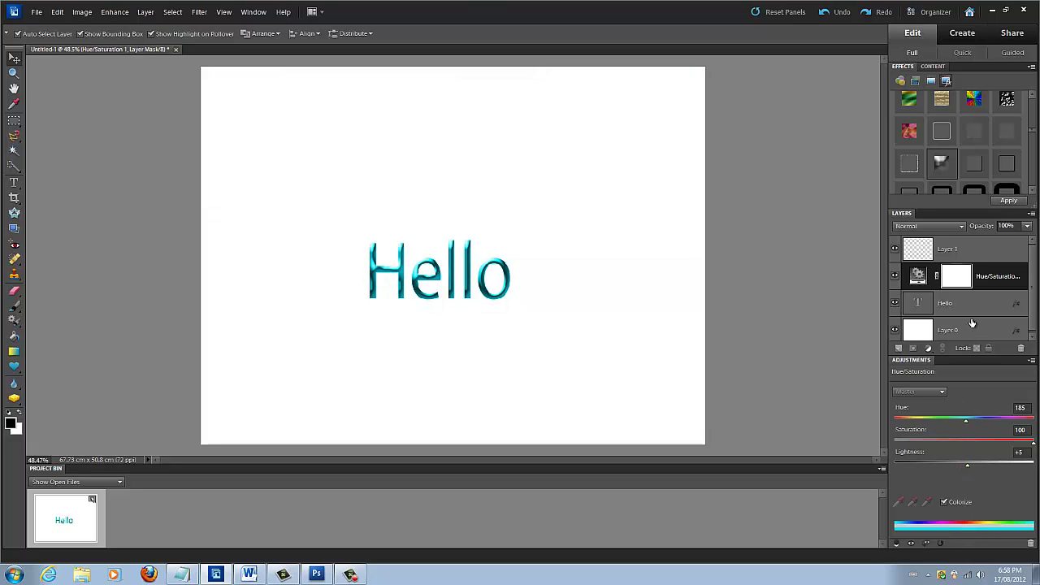
left_click(1030, 361)
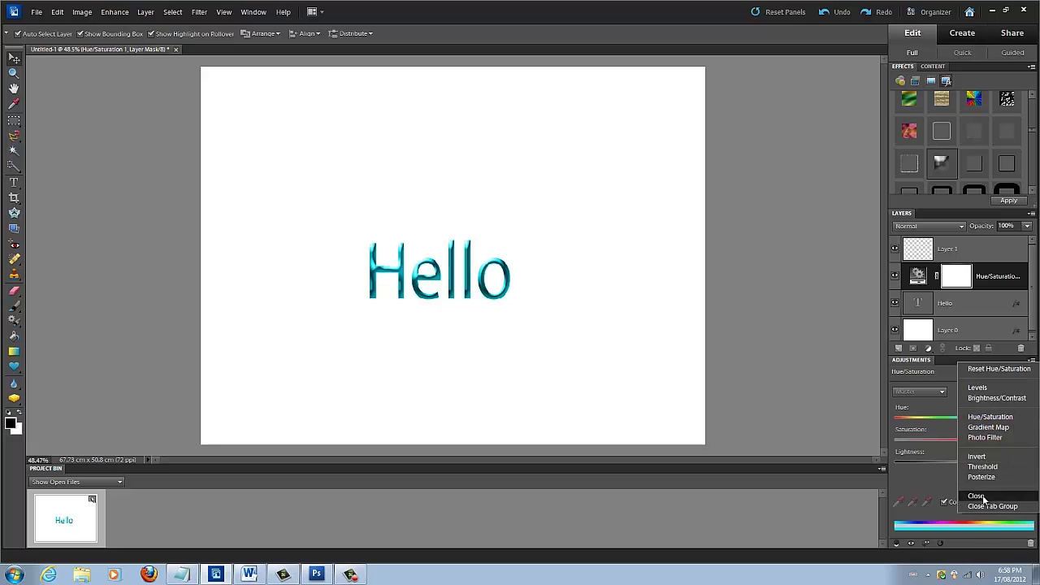
left_click(985, 497)
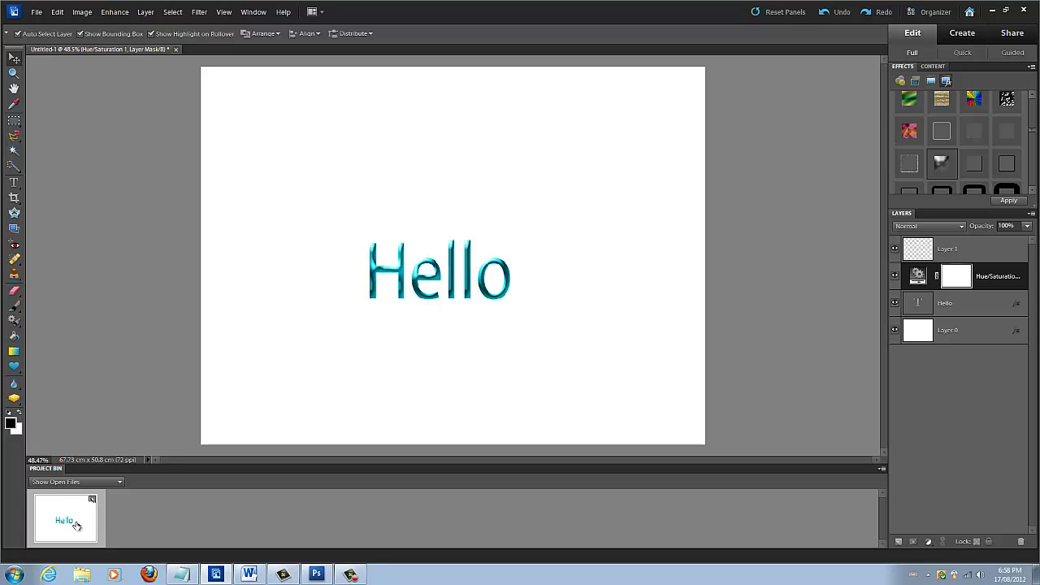
Create a second blank document, Untitled-2, via File > New > Blank File.
left_click_drag(77, 525, 222, 521)
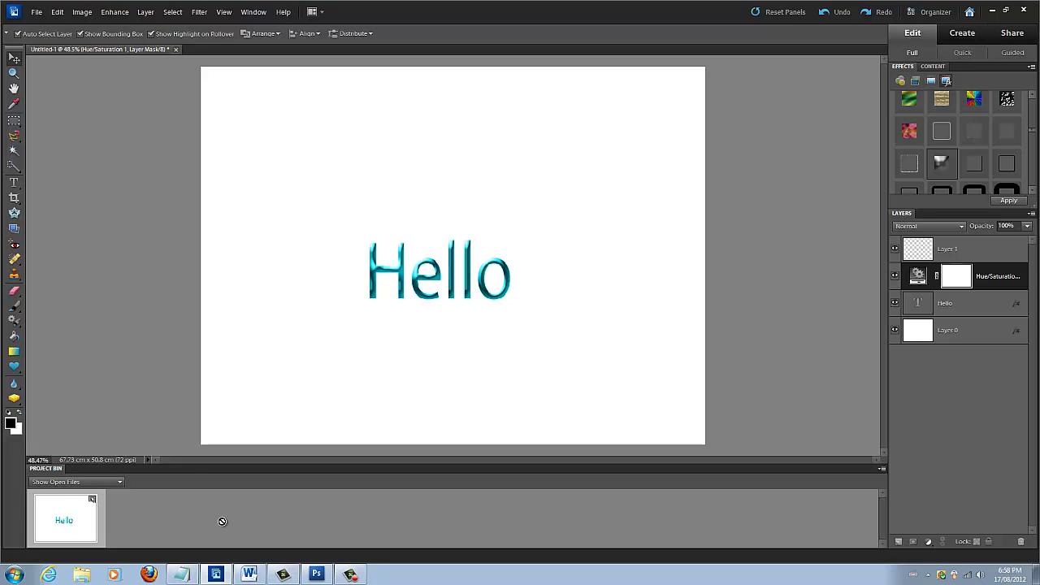
left_click(37, 12)
mouse_move(49, 22)
left_click(187, 23)
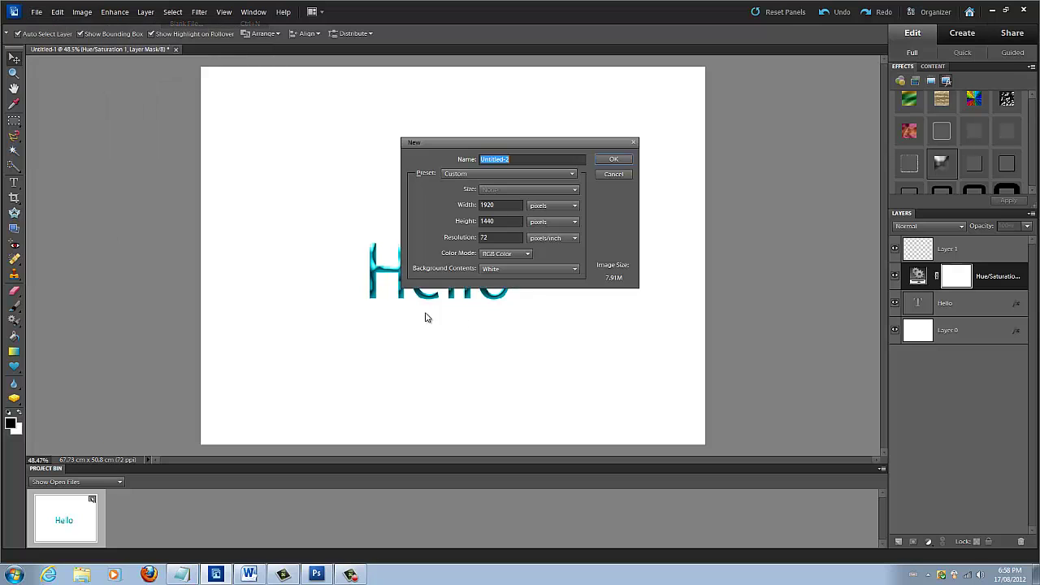
left_click(614, 158)
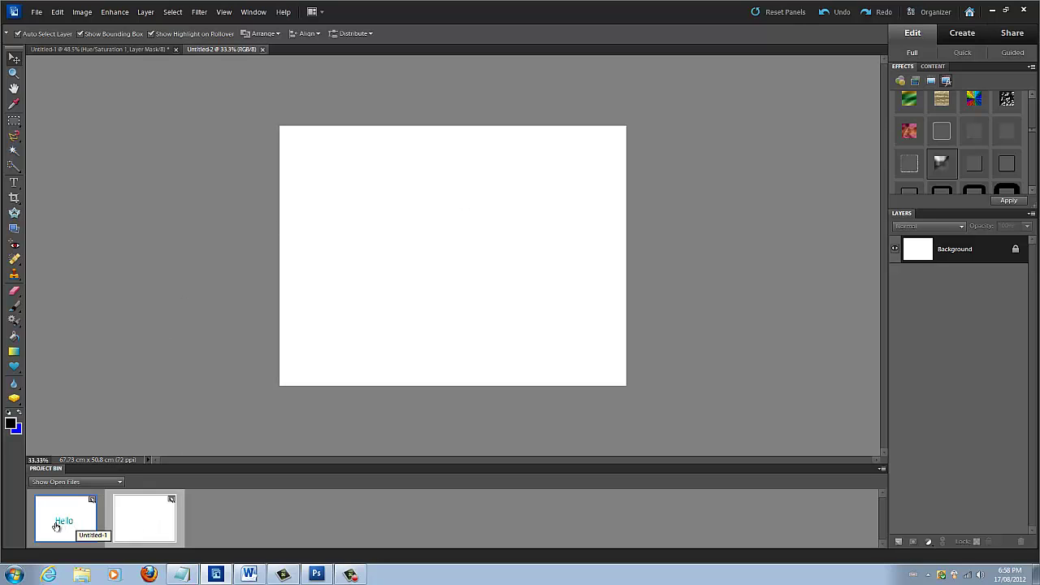
Switch between Untitled-1 and Untitled-2 via the Project Bin and tabs, ending on Untitled-1.
double_click(55, 525)
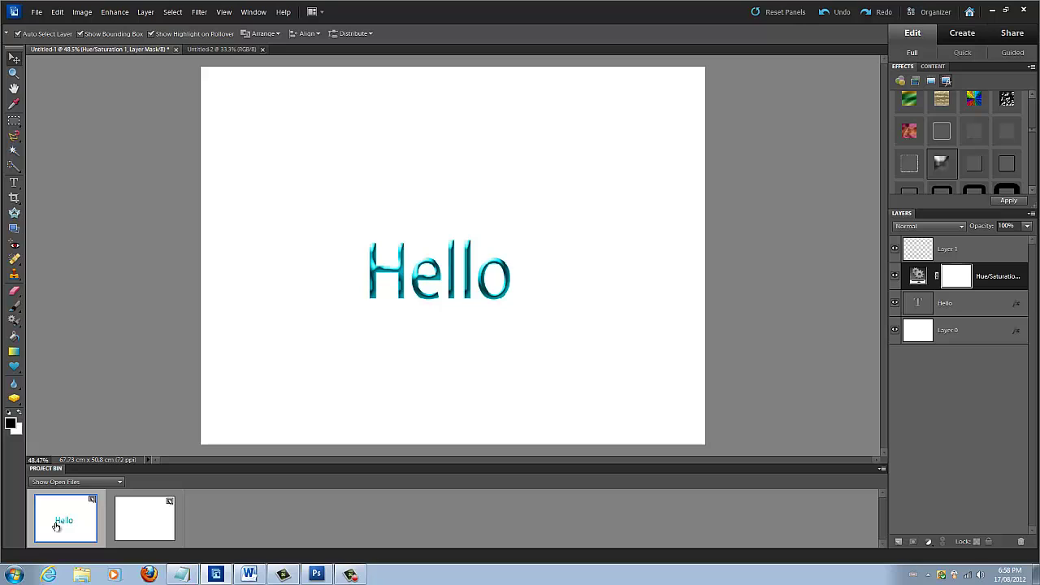
double_click(154, 520)
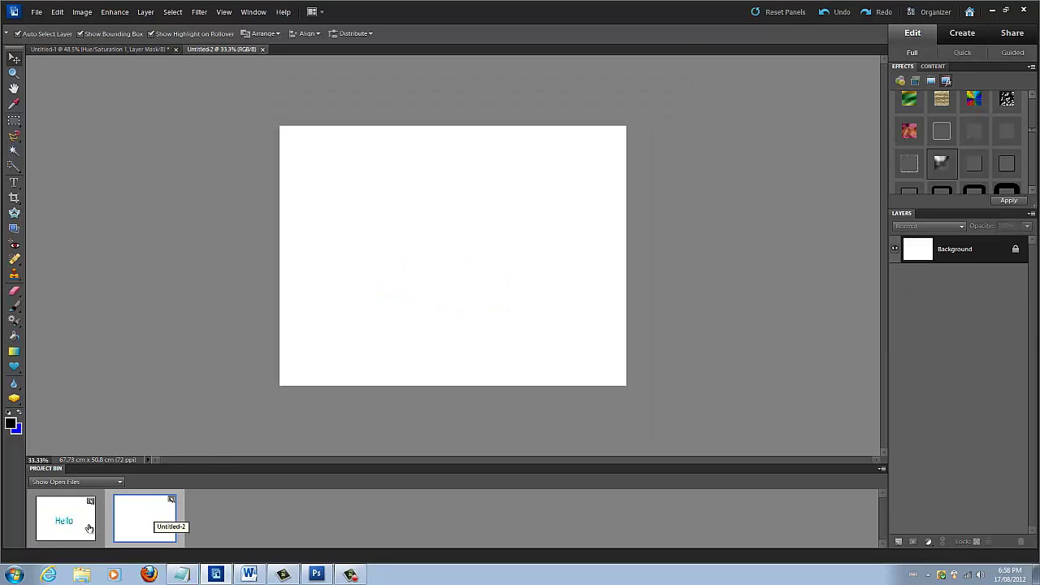
left_click(130, 51)
left_click(187, 49)
left_click(120, 47)
left_click(184, 50)
left_click(122, 49)
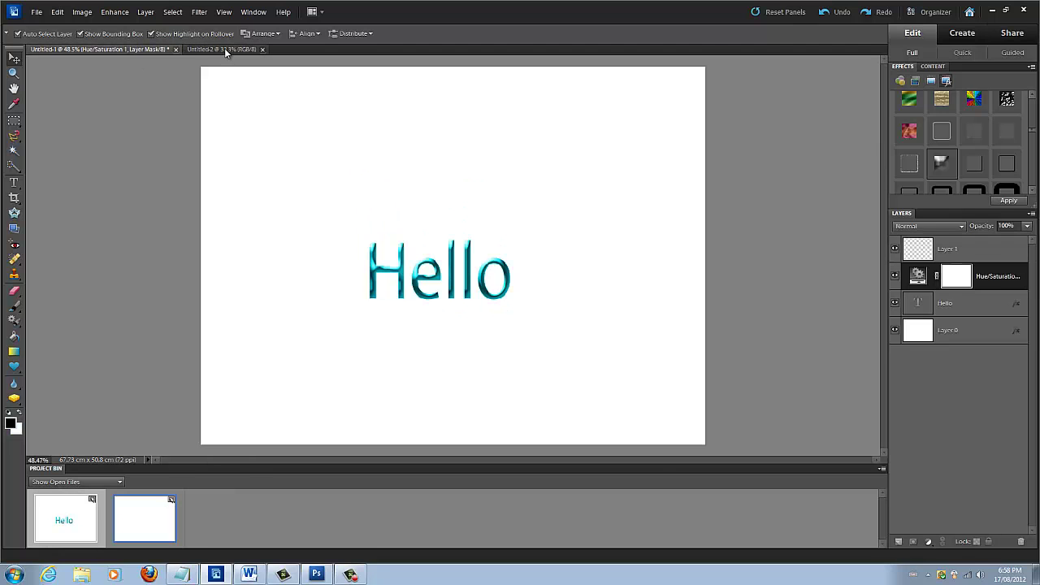
left_click(224, 47)
left_click(128, 48)
left_click(198, 13)
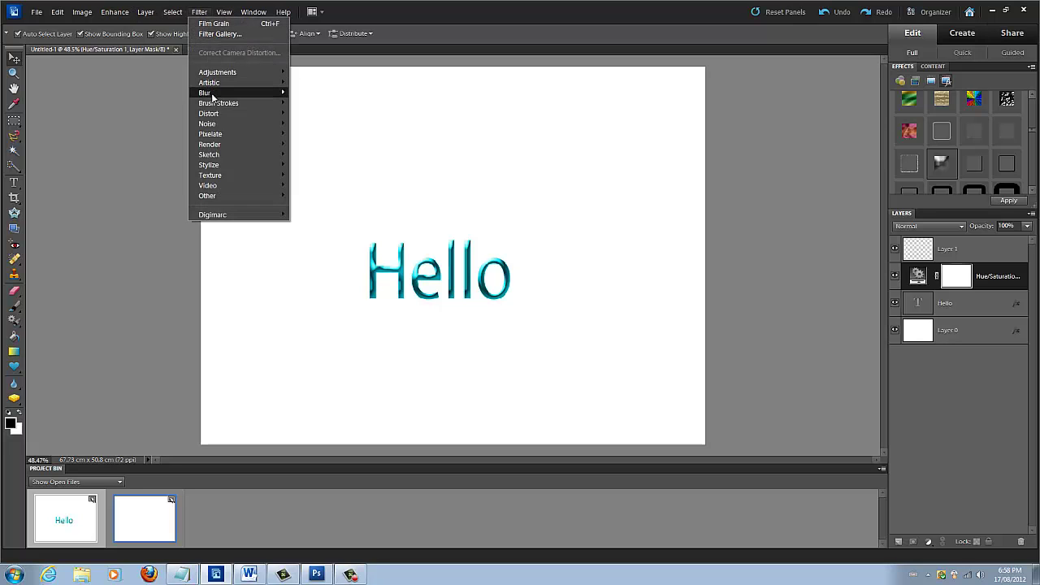
mouse_move(266, 96)
left_click(340, 123)
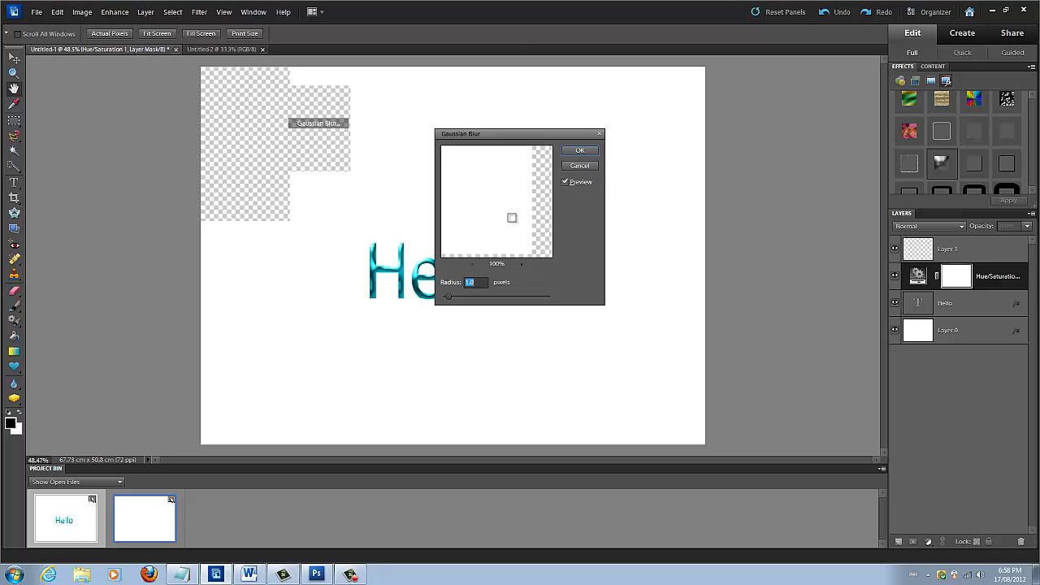
left_click_drag(448, 297, 536, 299)
left_click(580, 150)
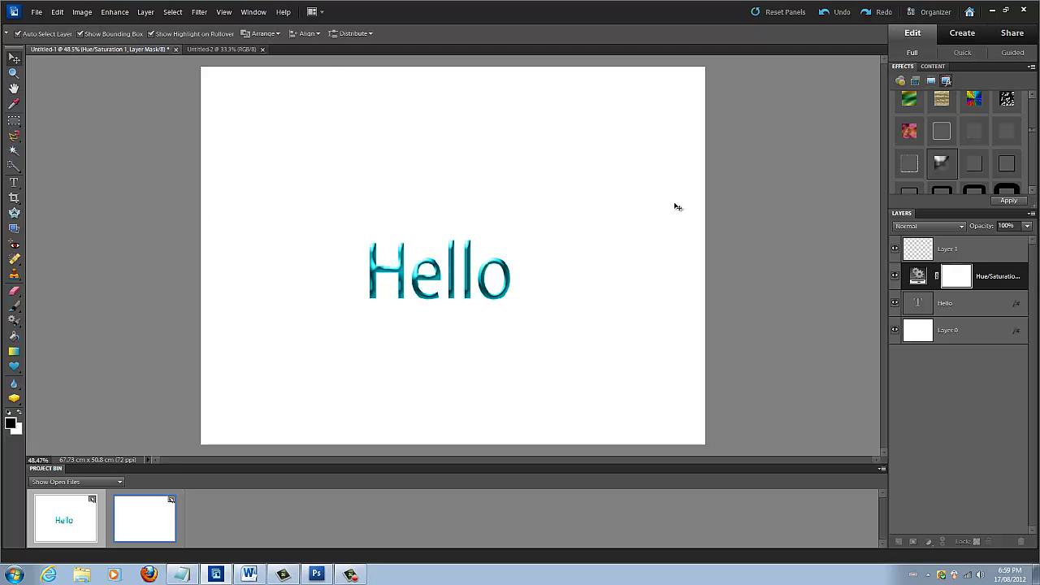
left_click(946, 254)
left_click(947, 302)
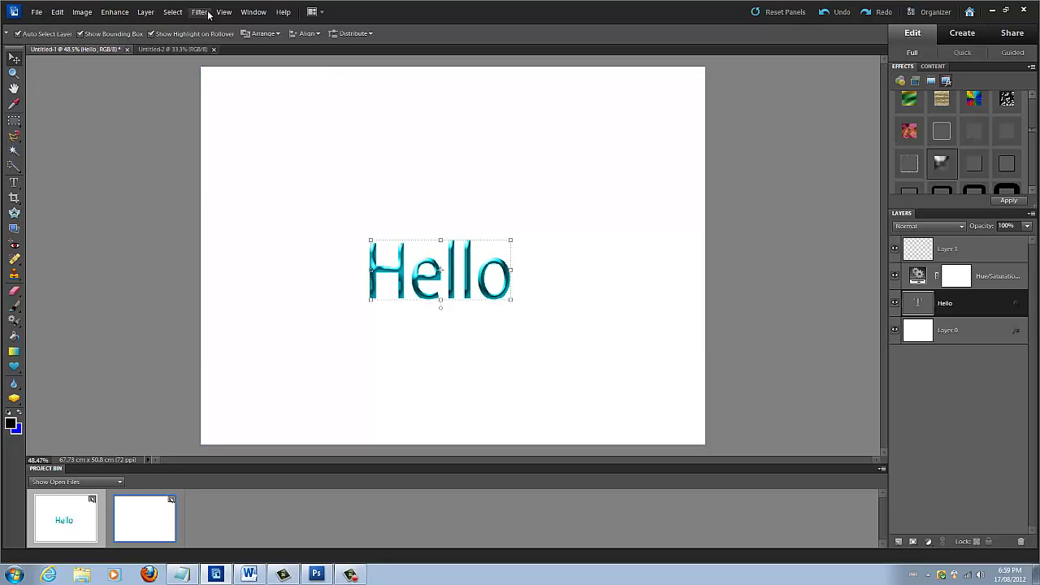
Look through the Layer menu and the Move tool's alignment options.
left_click(146, 11)
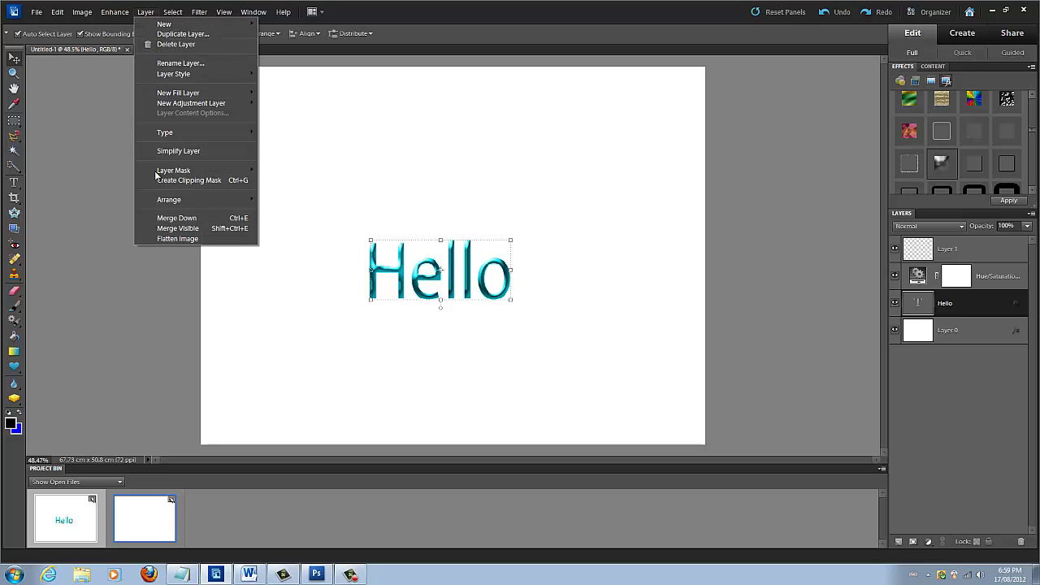
left_click(75, 93)
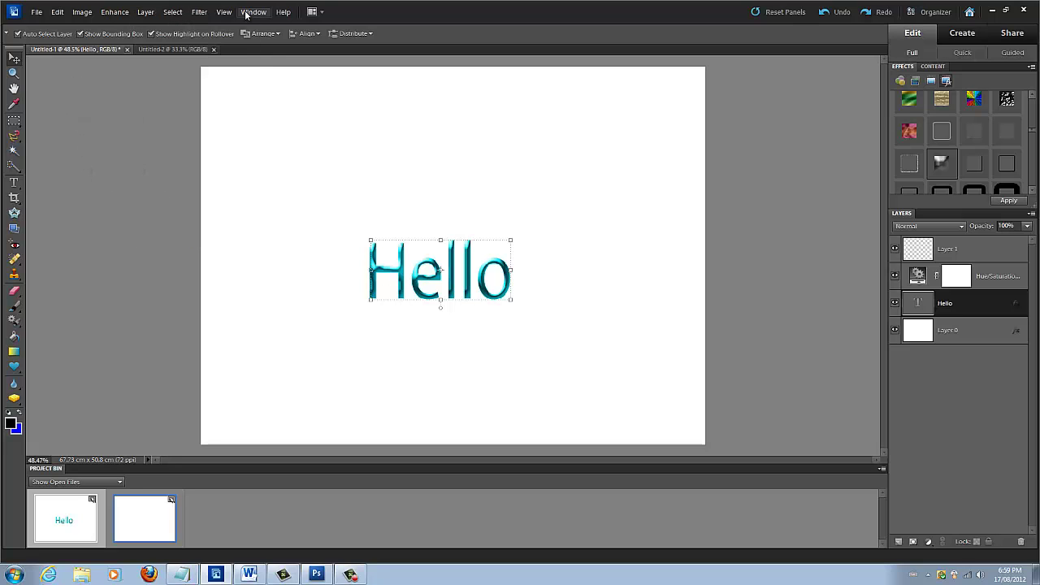
left_click(307, 33)
left_click(536, 204)
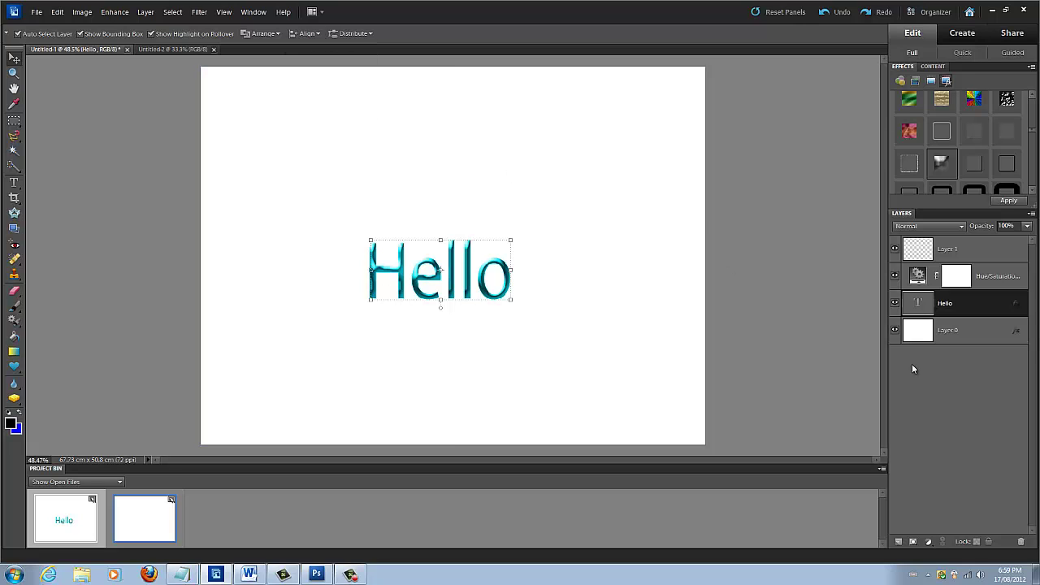
Select Layer 0 with Hello and align them by Top Edges, then Vertical Centers.
left_click(966, 334, "shift")
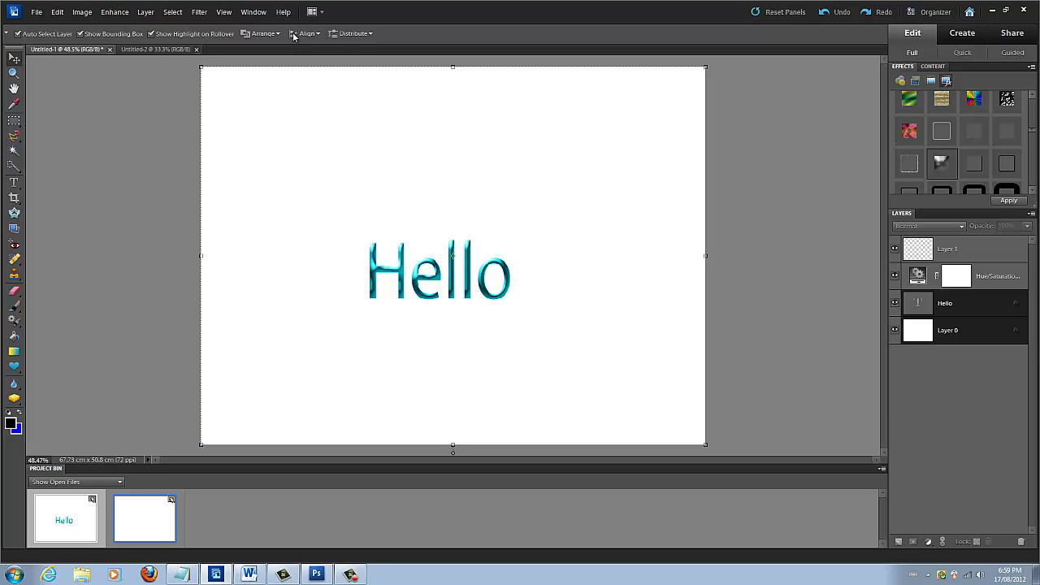
left_click(309, 34)
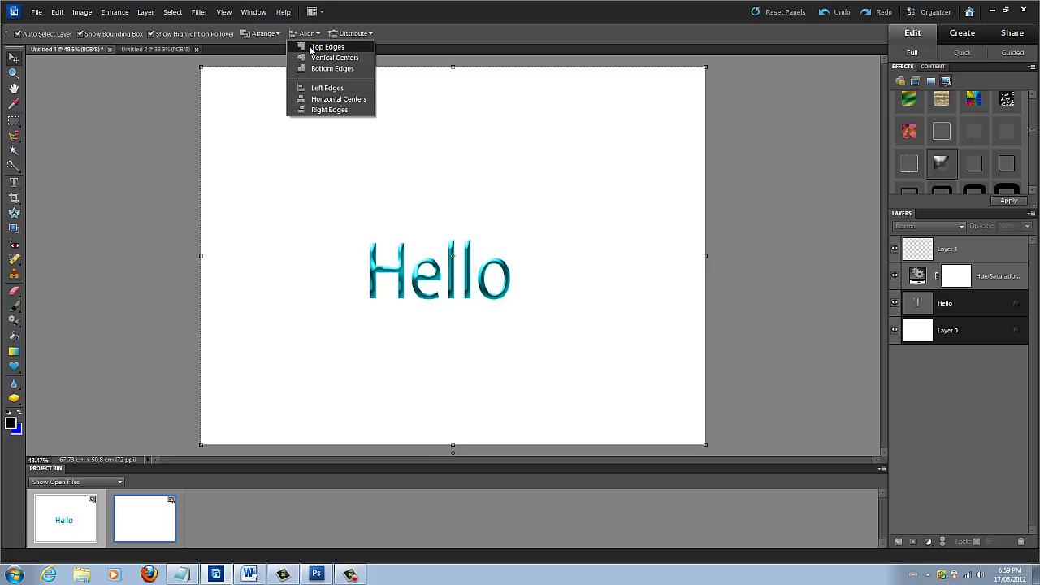
left_click(313, 47)
left_click(311, 36)
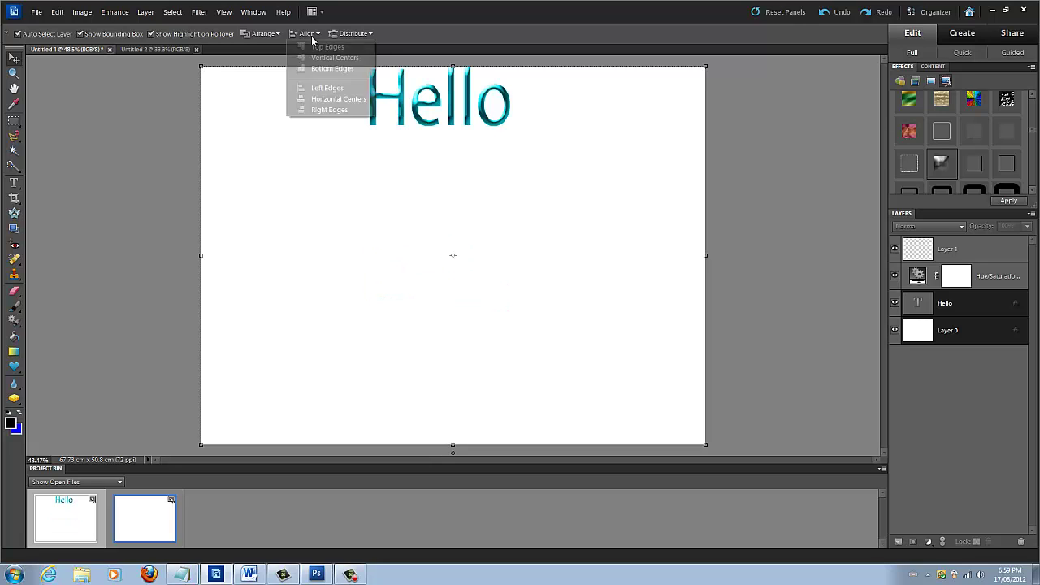
left_click(324, 57)
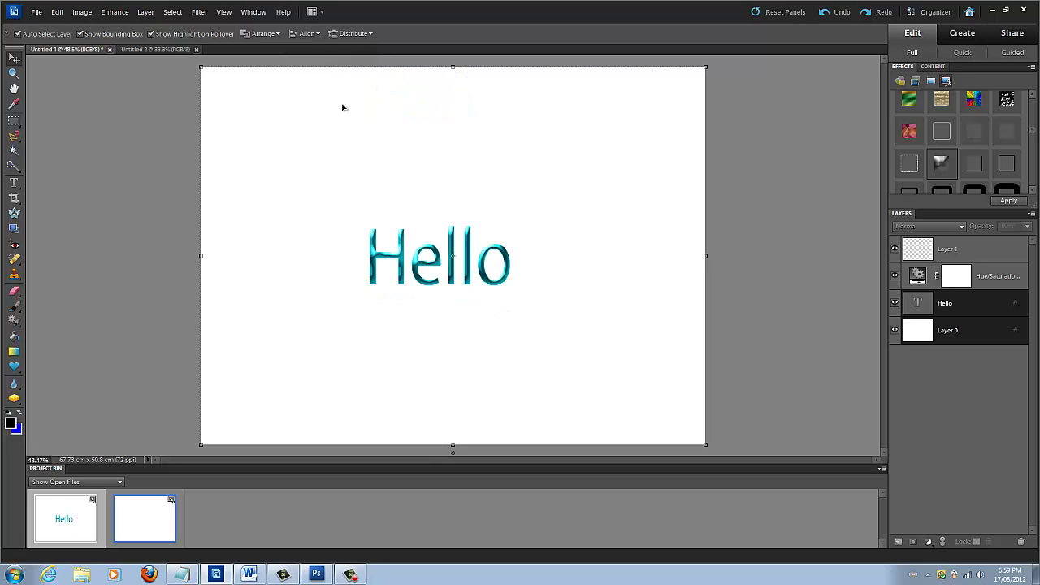
Sample the H's teal as foreground colour, then draw and clear a rectangular marquee around Hello.
left_click(15, 105)
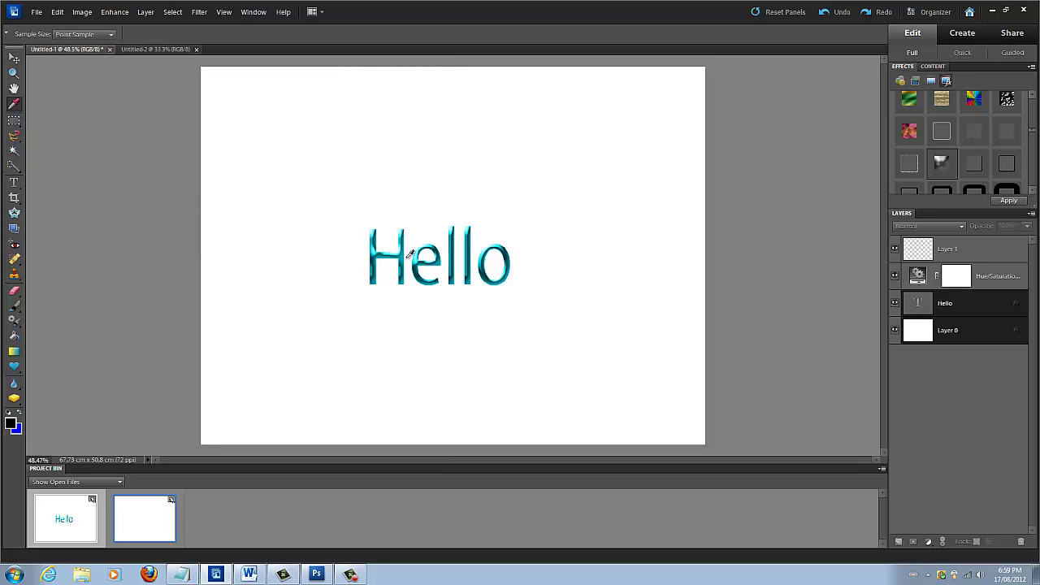
left_click(376, 248)
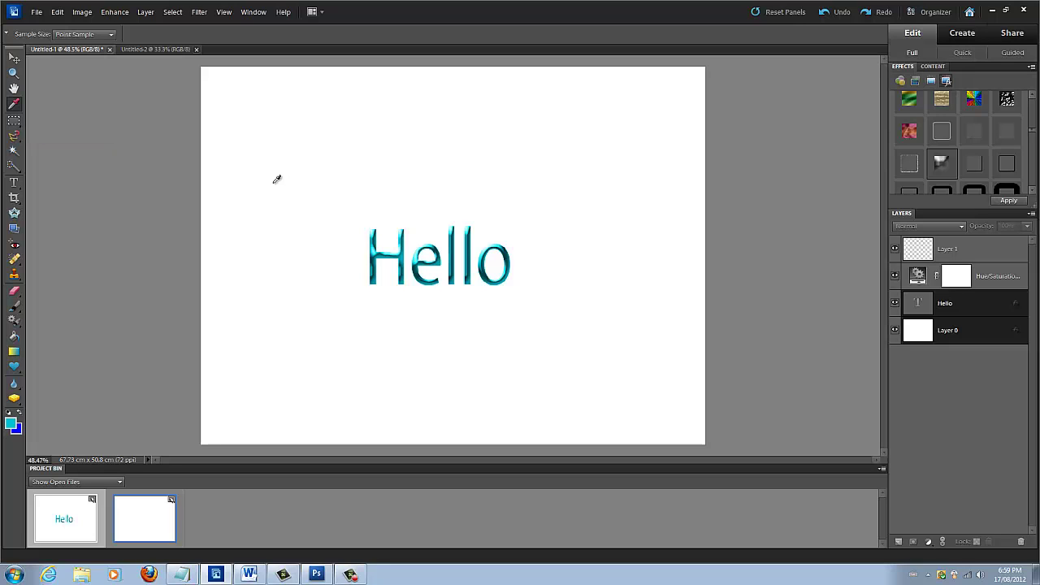
left_click(14, 121)
left_click_drag(490, 253, 576, 325)
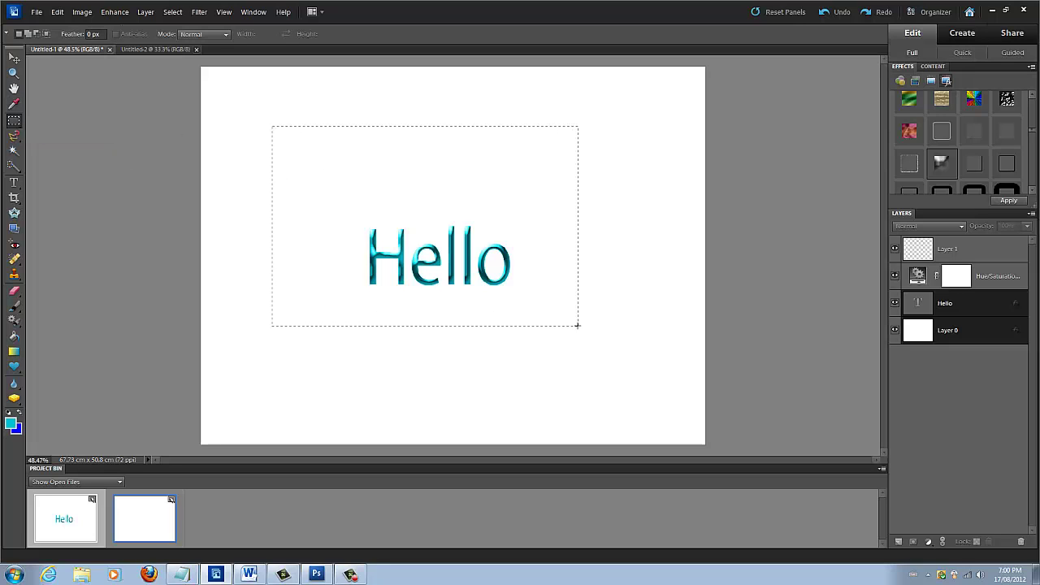
left_click(265, 83)
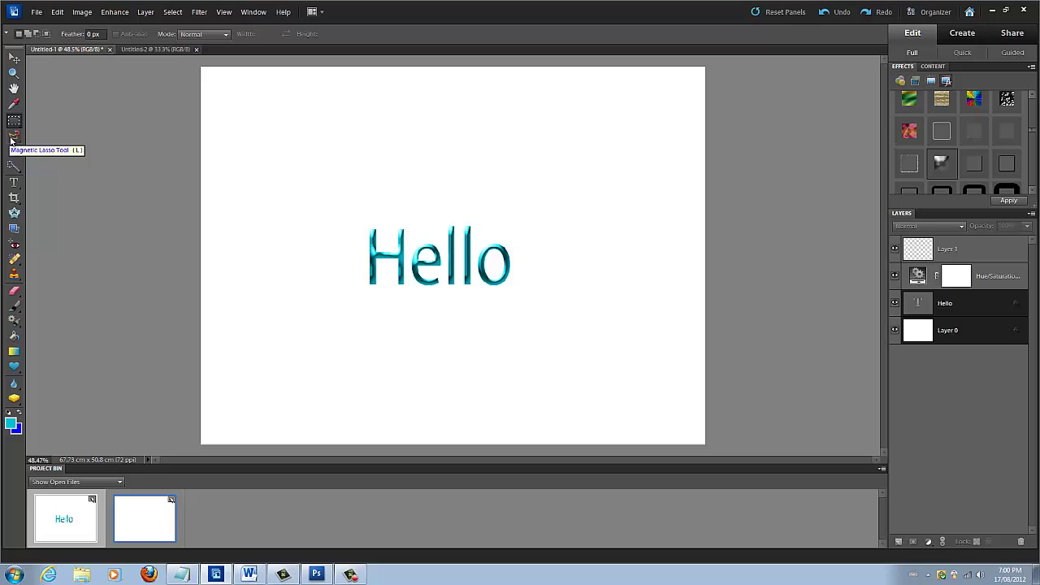
Trace a Magnetic Lasso selection from the canvas's left edge, then deselect it.
left_click(10, 142)
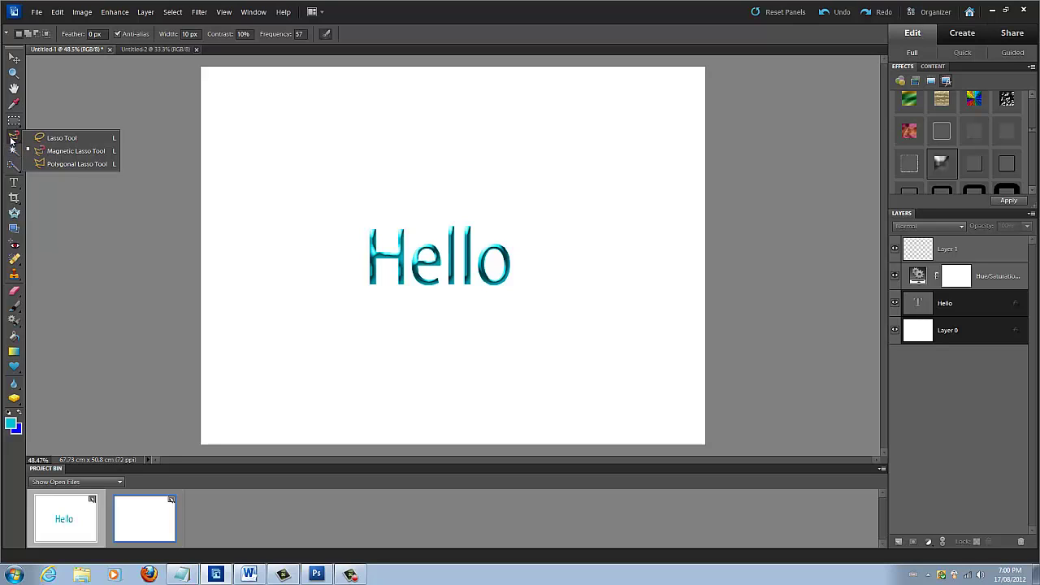
left_click(77, 193)
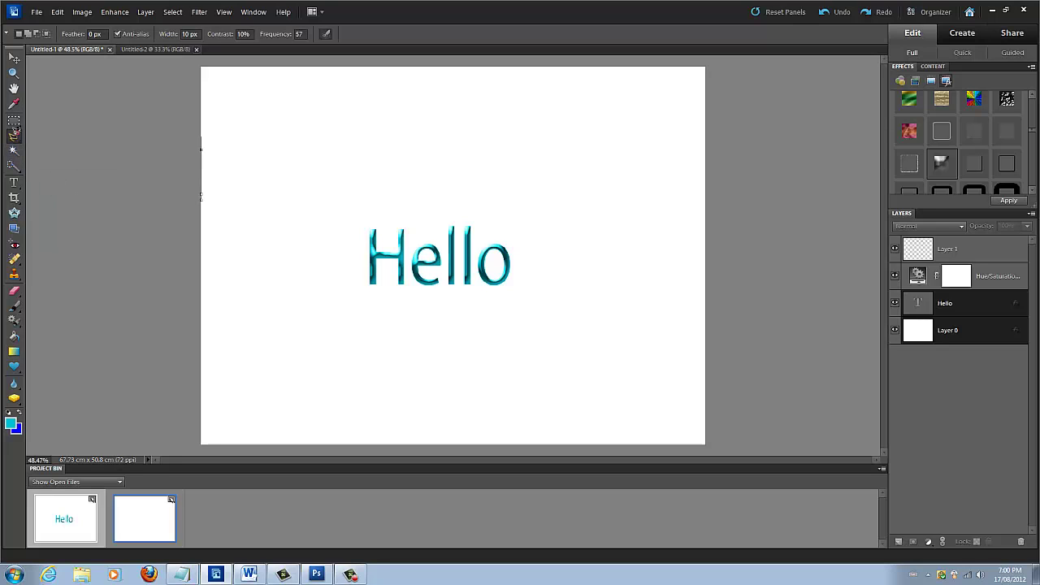
left_click(201, 149)
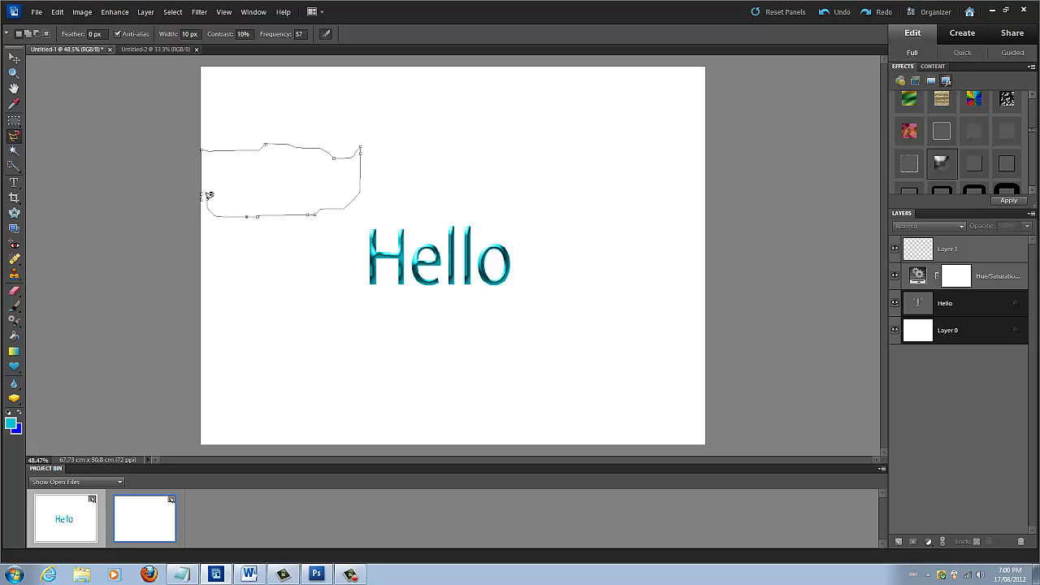
double_click(204, 197)
key("ctrl+d")
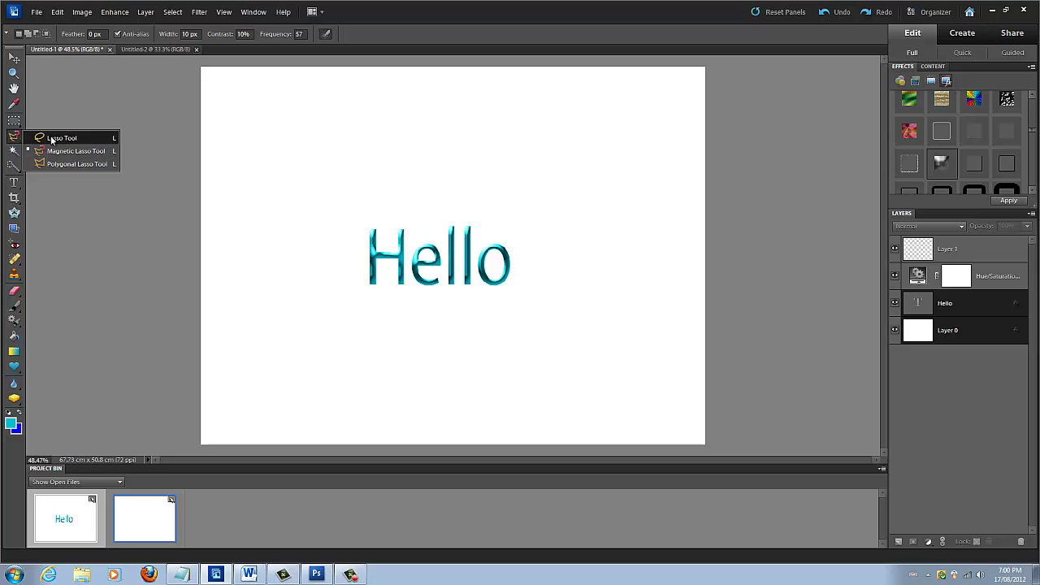
left_click(51, 153)
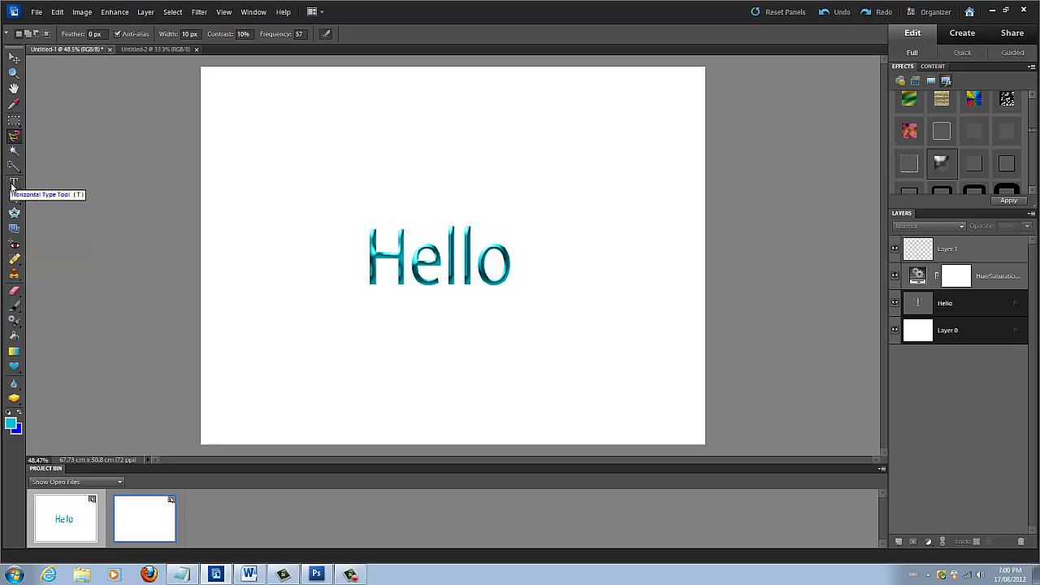
left_click(11, 186)
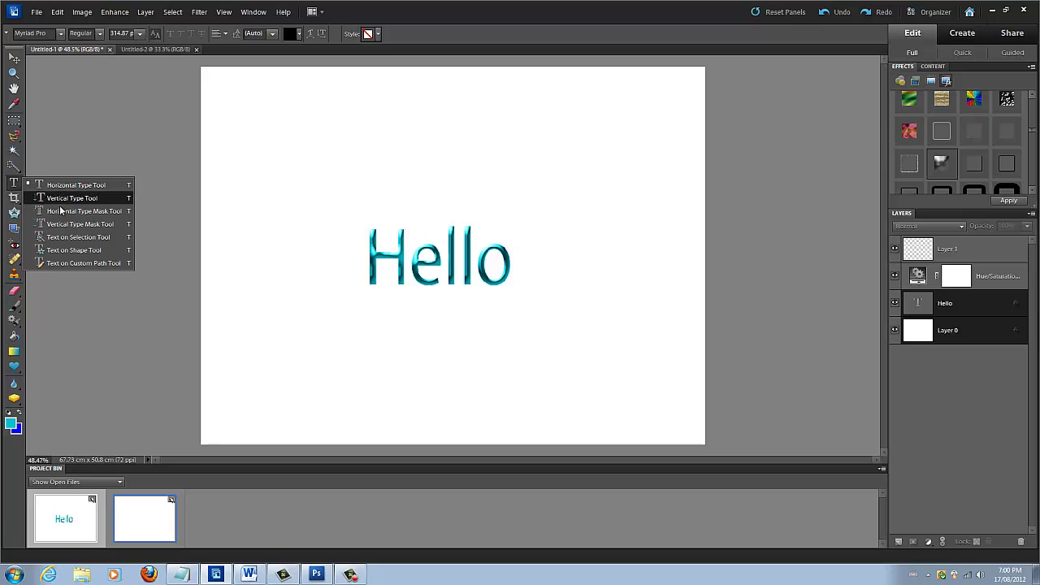
left_click(16, 202)
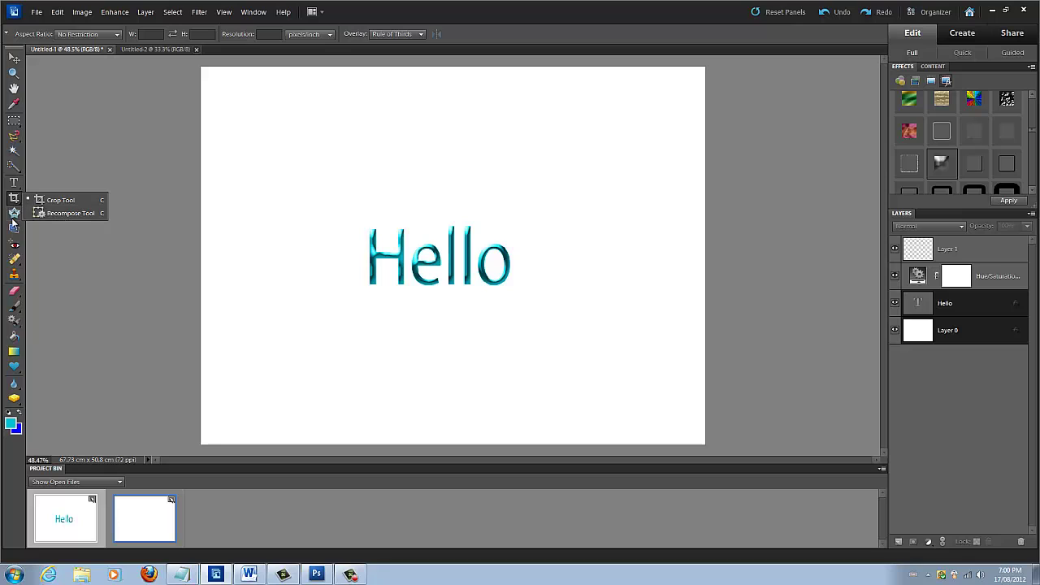
Try the Red Eye tool on the canvas and dismiss its error message.
left_click(58, 235)
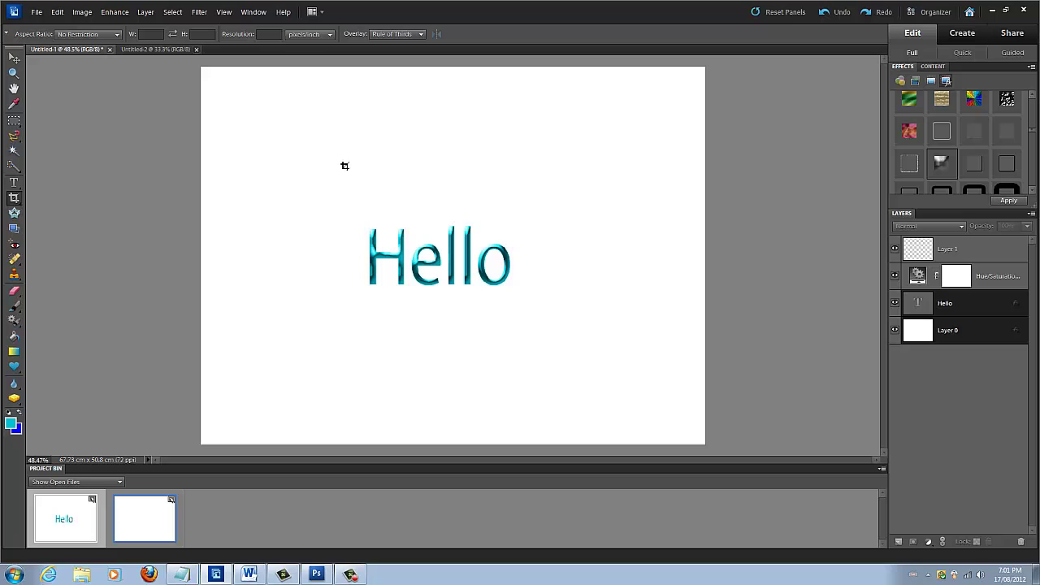
left_click(13, 245)
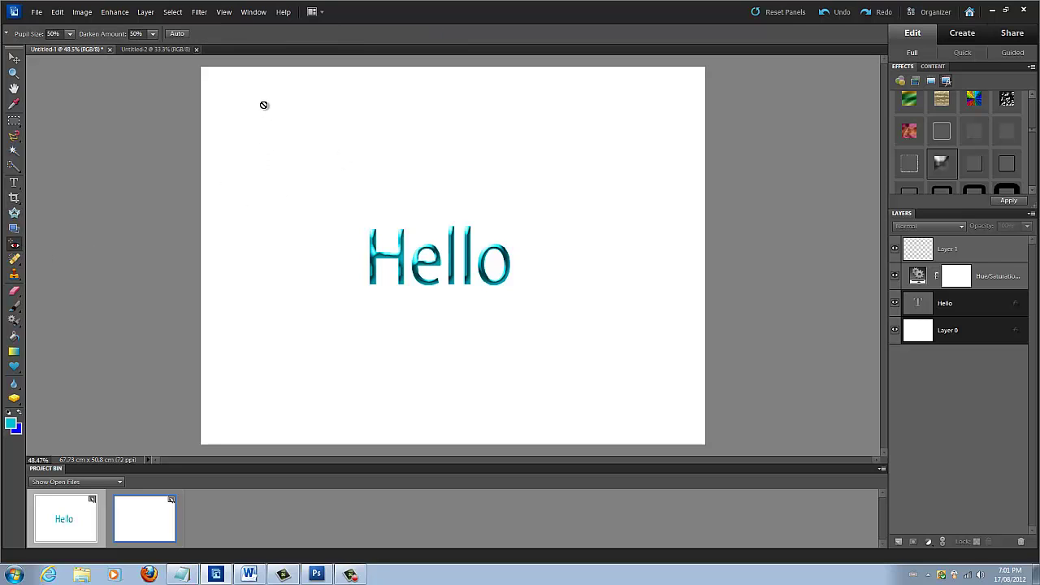
left_click(286, 148)
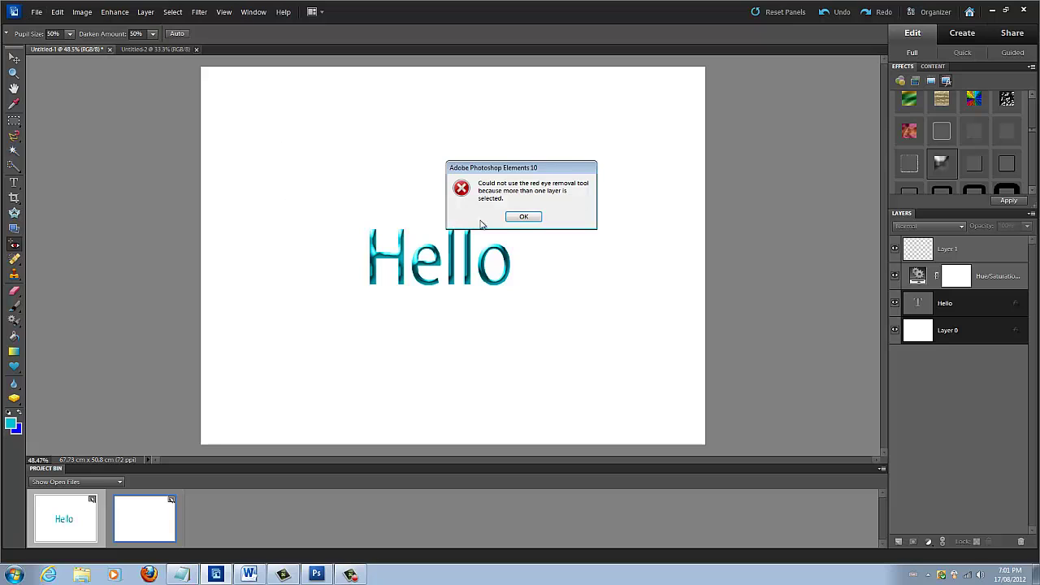
left_click(524, 217)
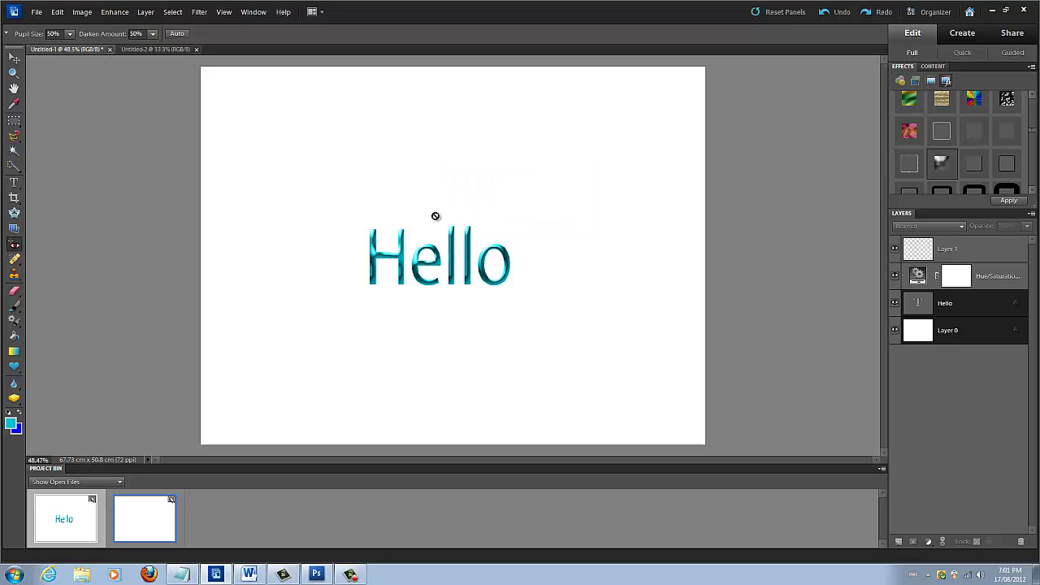
Erase on the Hello layer, accept simplifying it, then undo the erased notch.
left_click(13, 290)
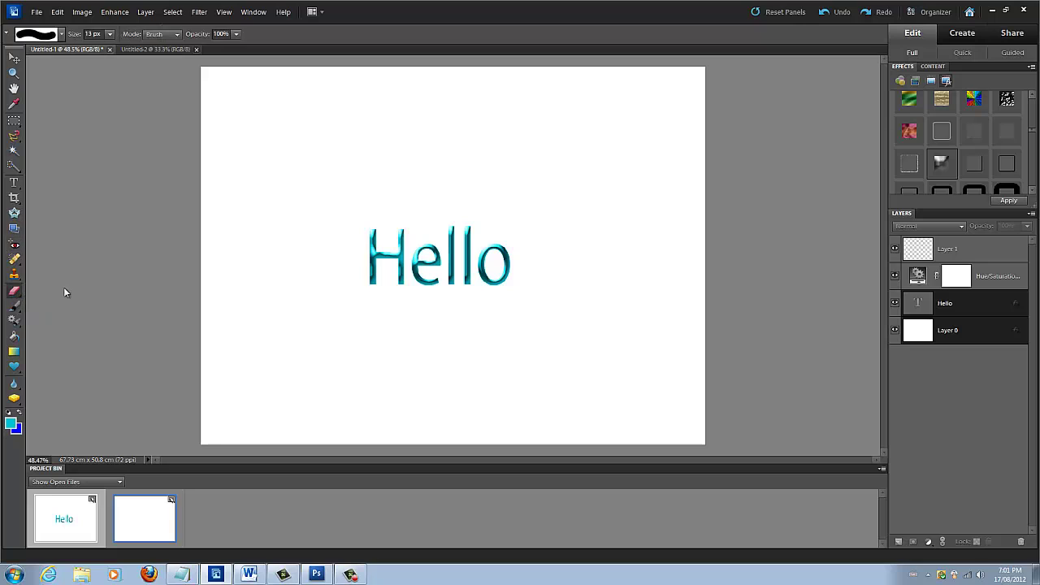
left_click(999, 311)
left_click(497, 280)
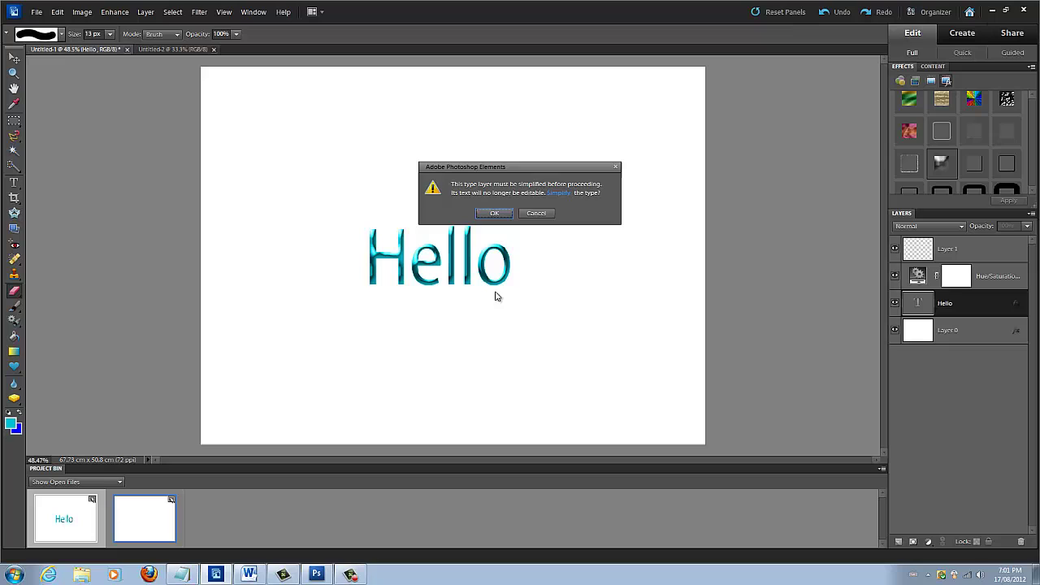
left_click(494, 210)
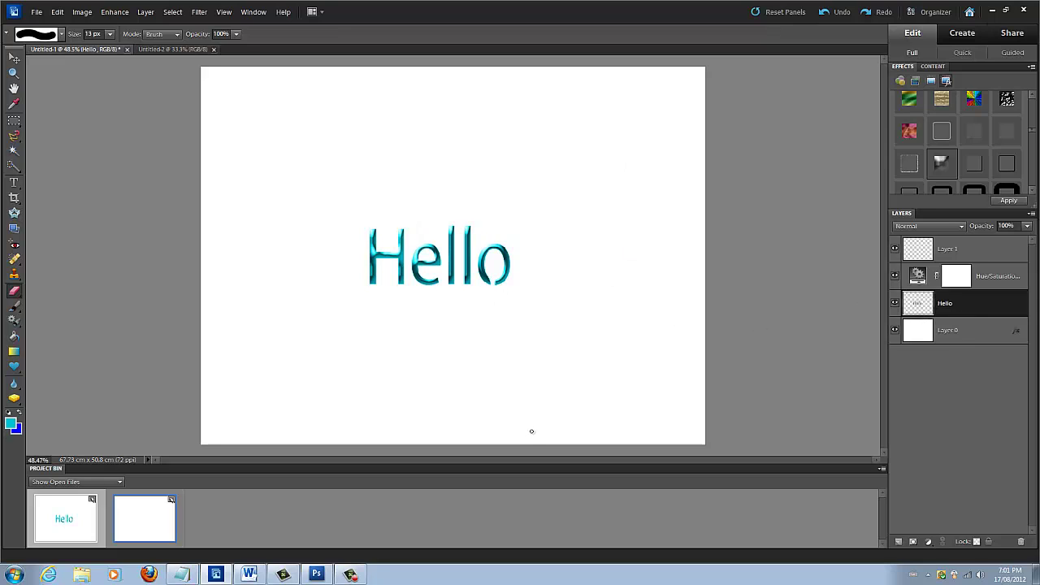
key("ctrl+z")
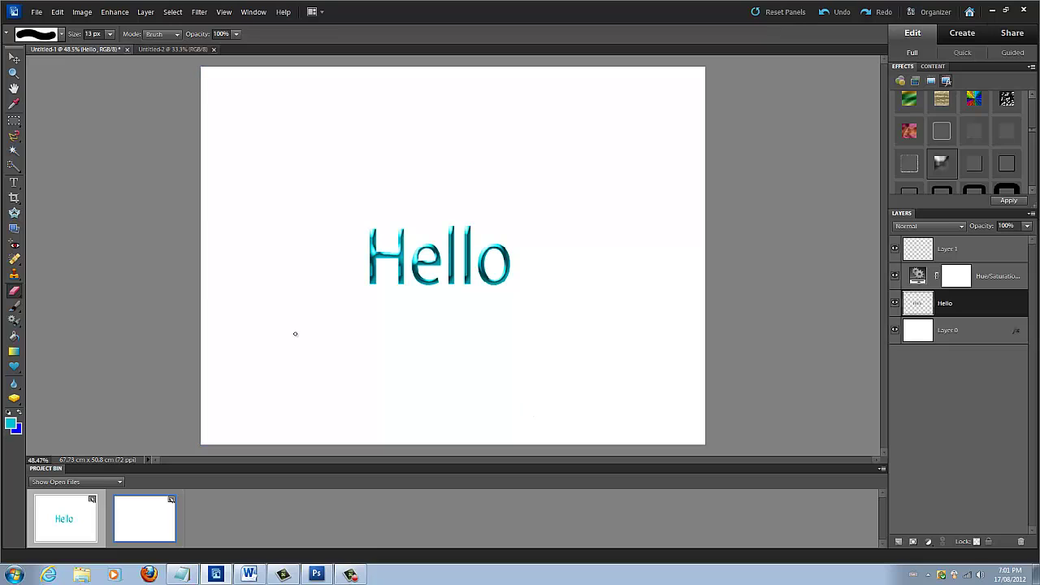
Swap colours and Paint Bucket fill Layer 0 blue, undoing a stray fill on Hello.
left_click(14, 337)
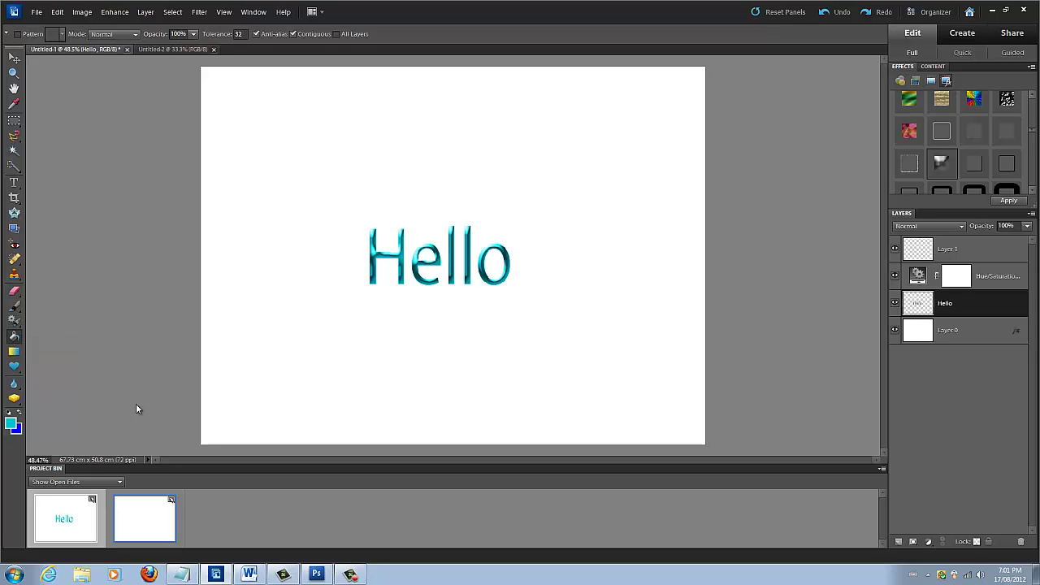
left_click(21, 414)
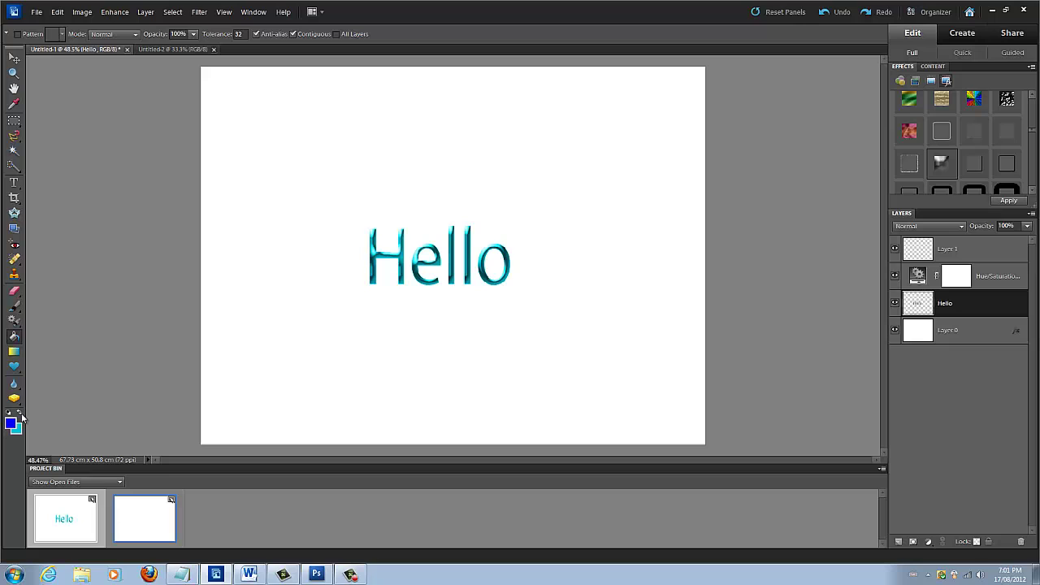
left_click(245, 325)
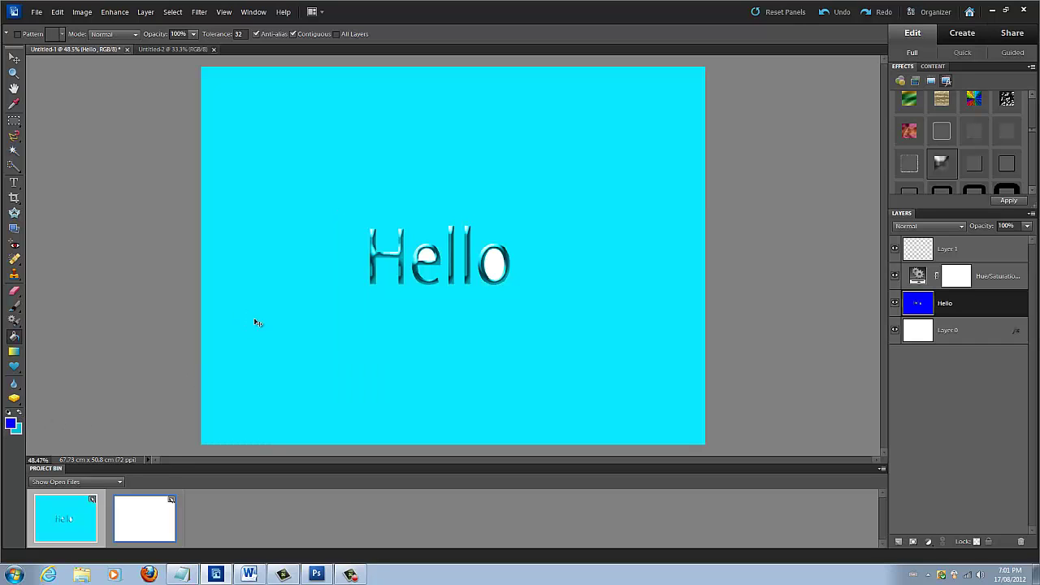
key("ctrl+z")
left_click(973, 338)
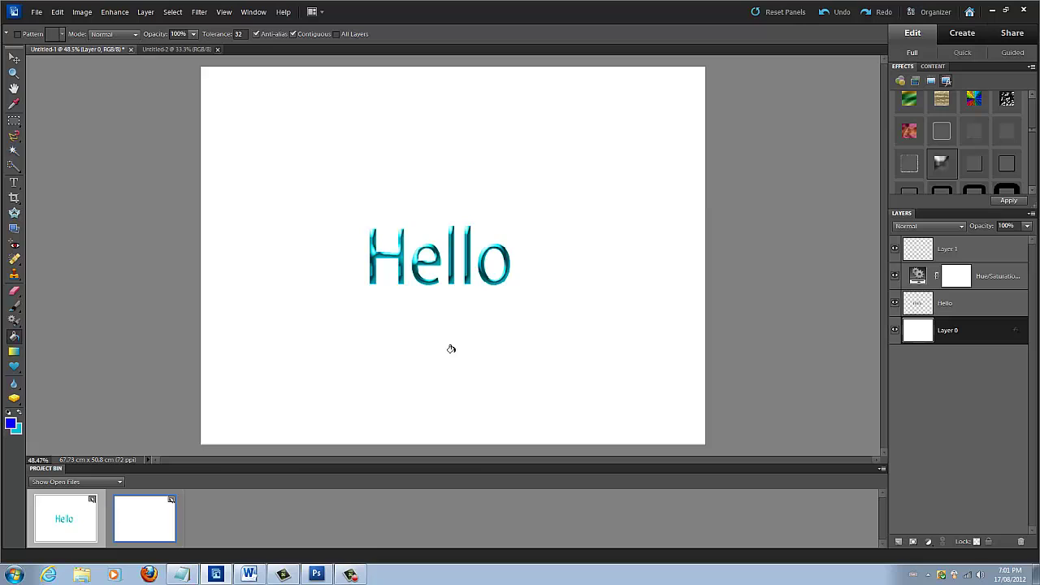
left_click(450, 349)
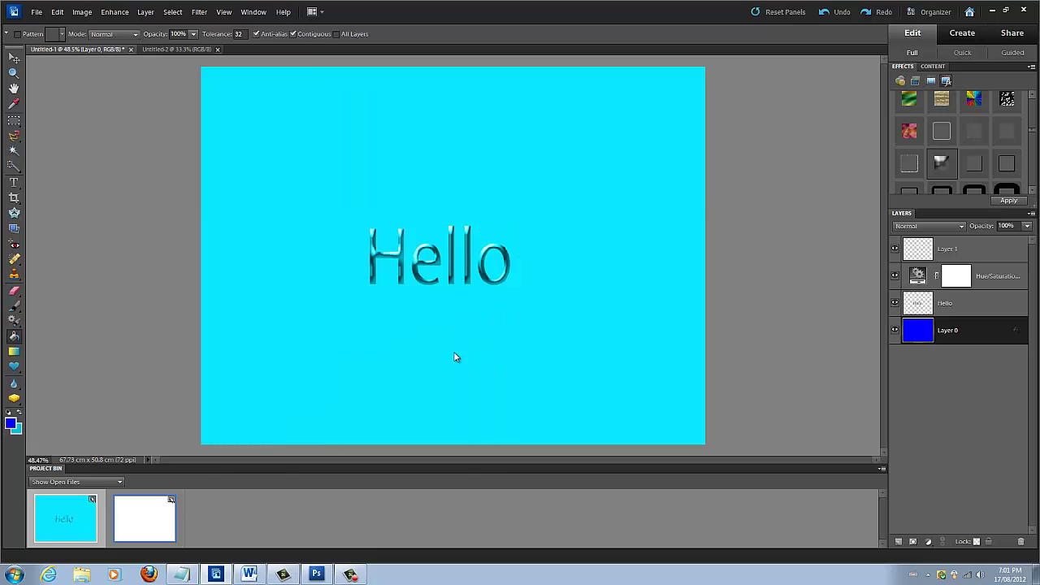
Browse the Gradient, Brush and Eraser tool variants, keeping the plain Eraser.
left_click(14, 351)
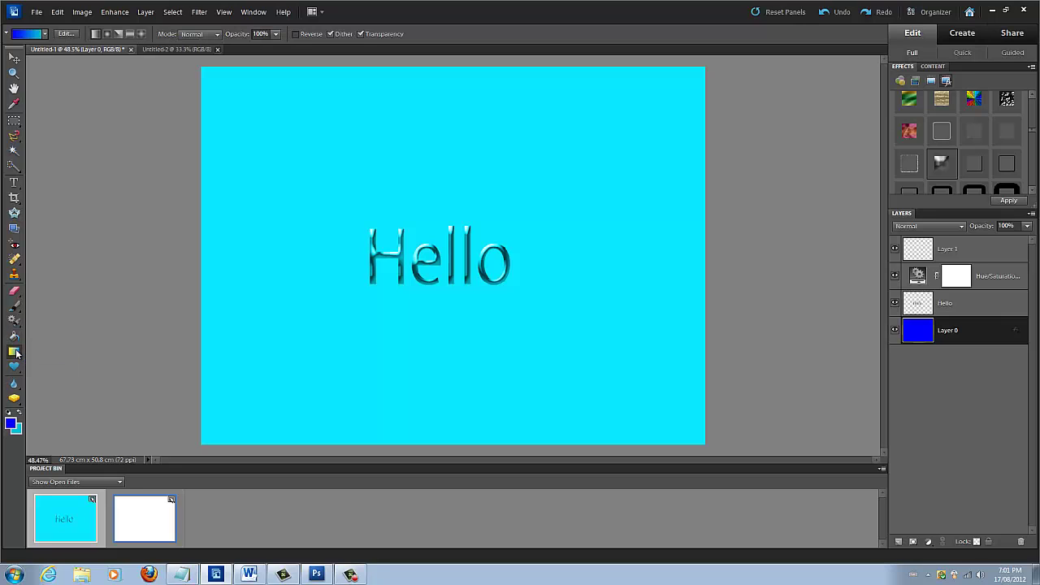
left_click(15, 307)
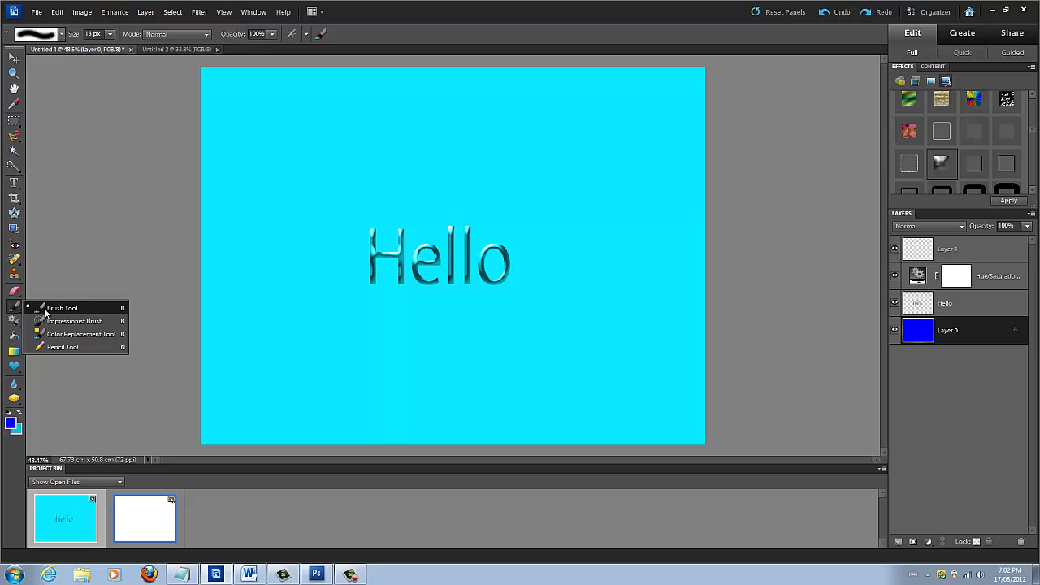
left_click(15, 291)
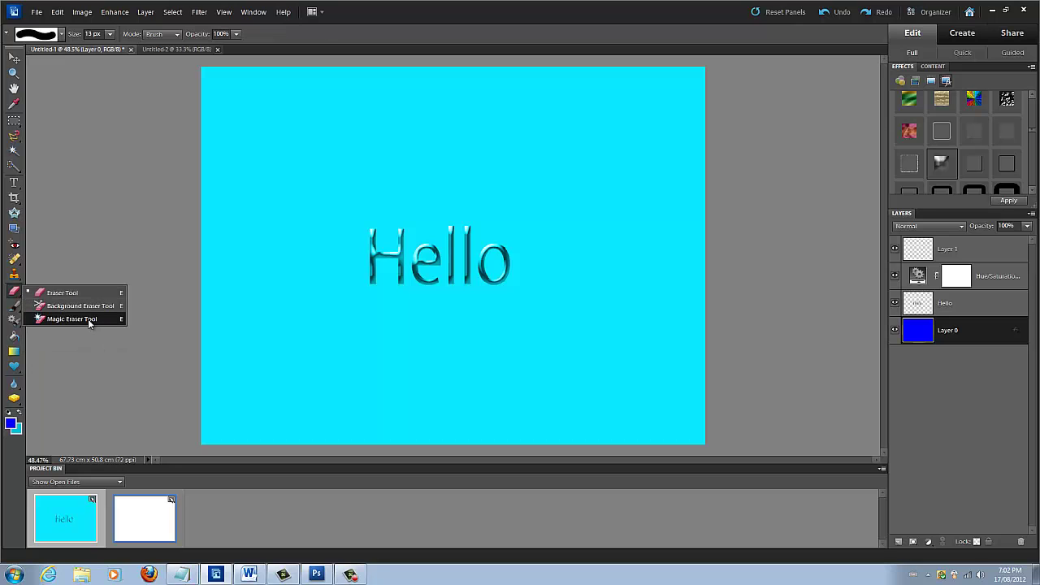
left_click(65, 292)
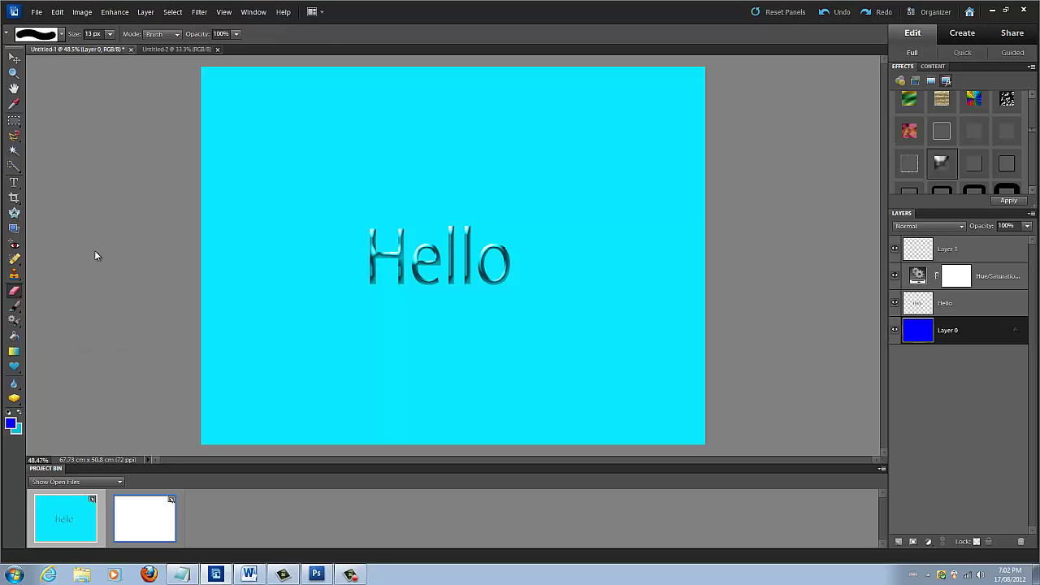
Apply the Smart Brush Blue Skies preset to add a Blue Skies 1 adjustment layer.
left_click(14, 321)
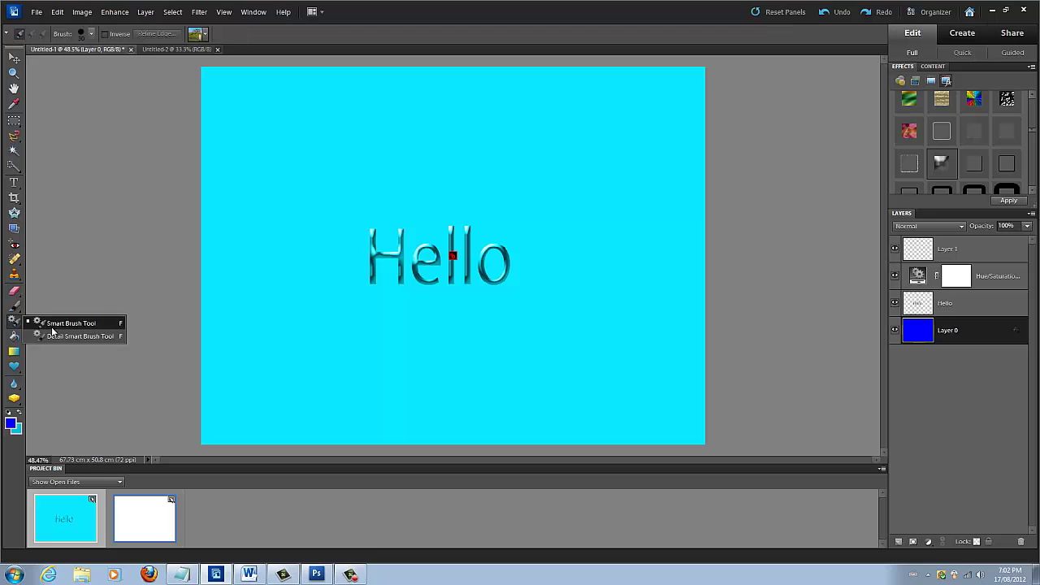
left_click(79, 336)
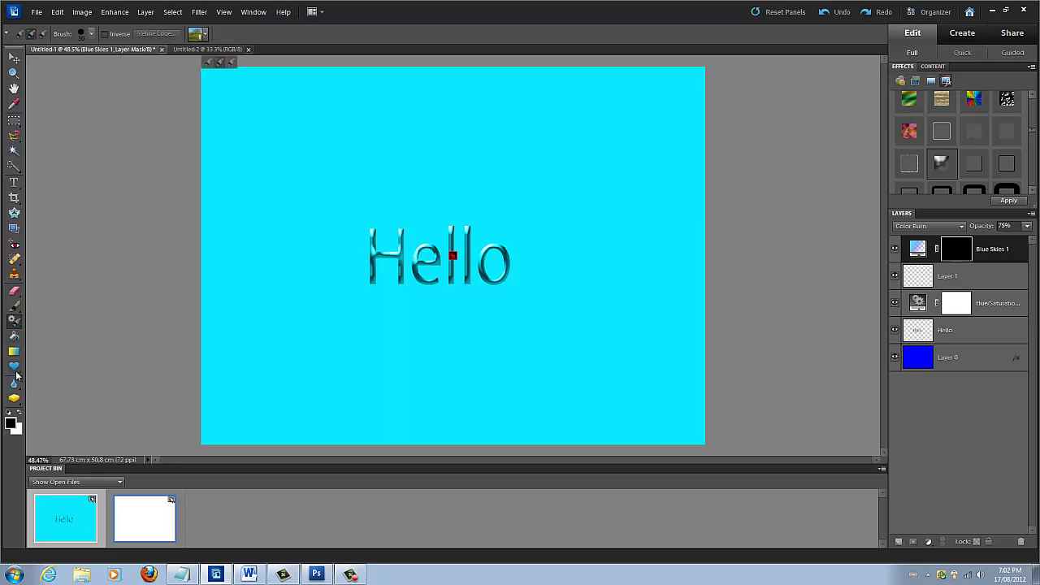
left_click(14, 370)
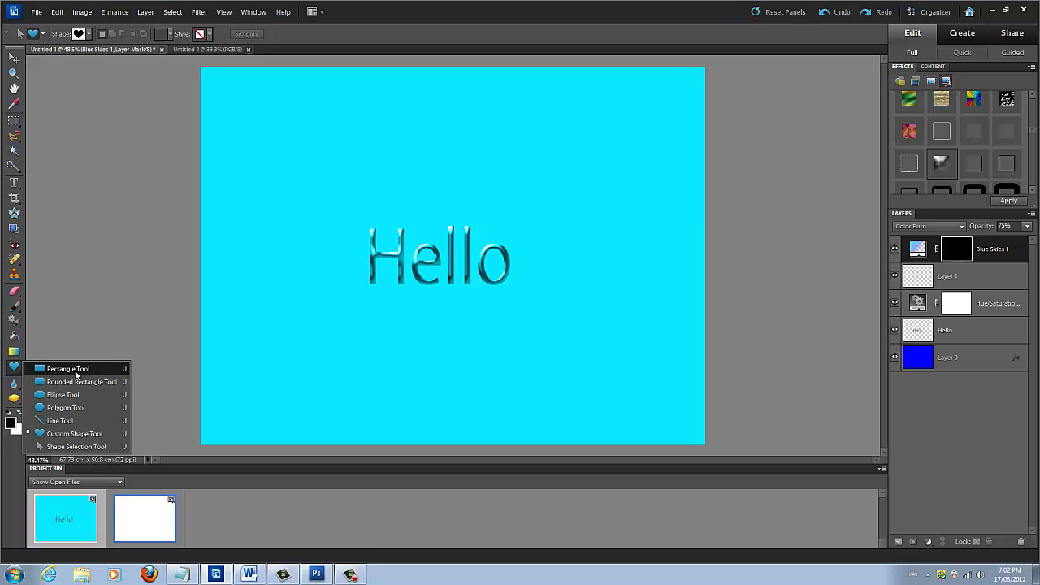
Preview the Shape, Blur and Sponge tool variants, leaving the desaturating Sponge tool active.
left_click(18, 368)
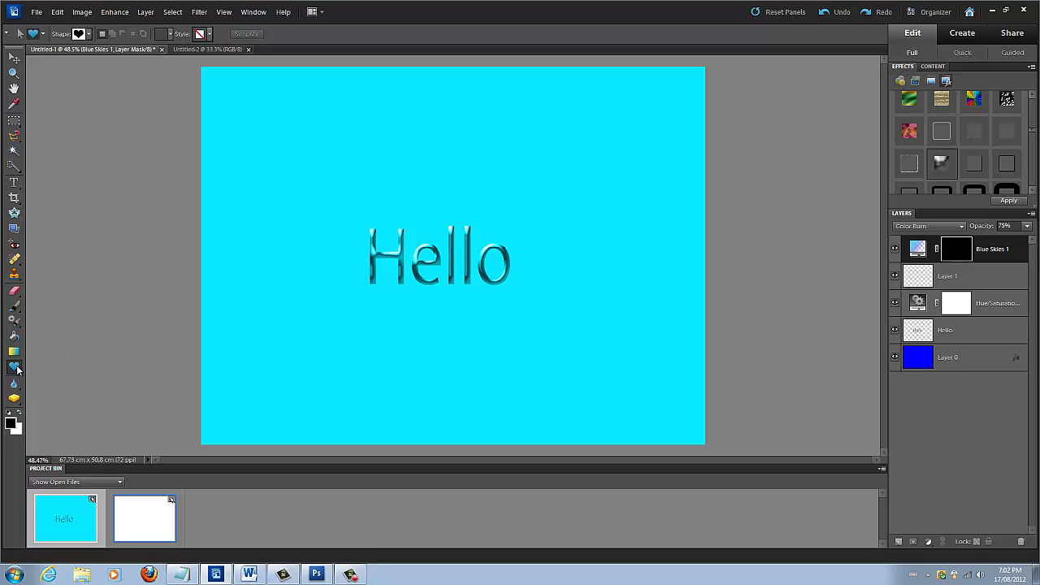
left_click(17, 368)
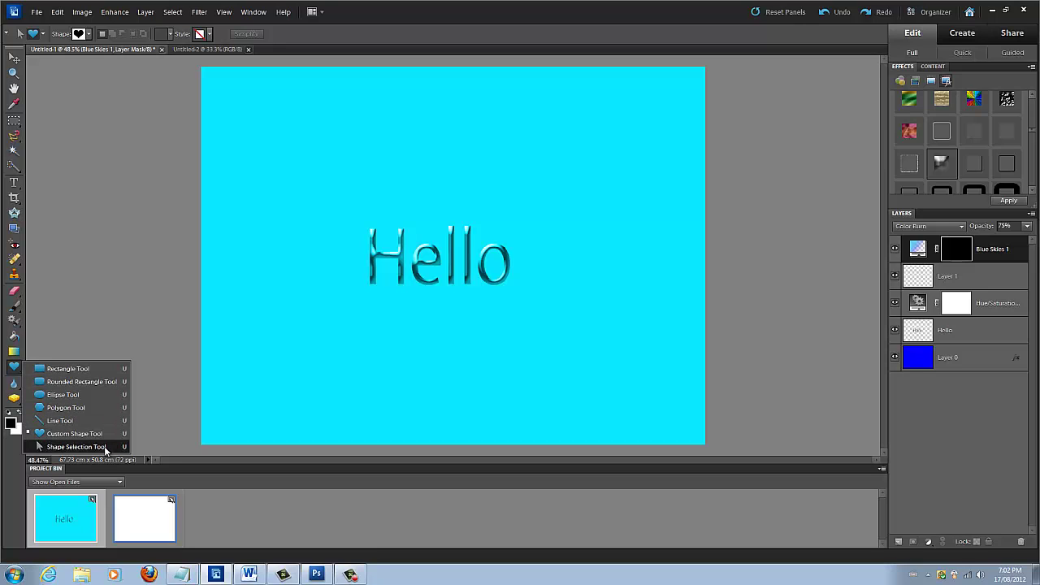
left_click(79, 344)
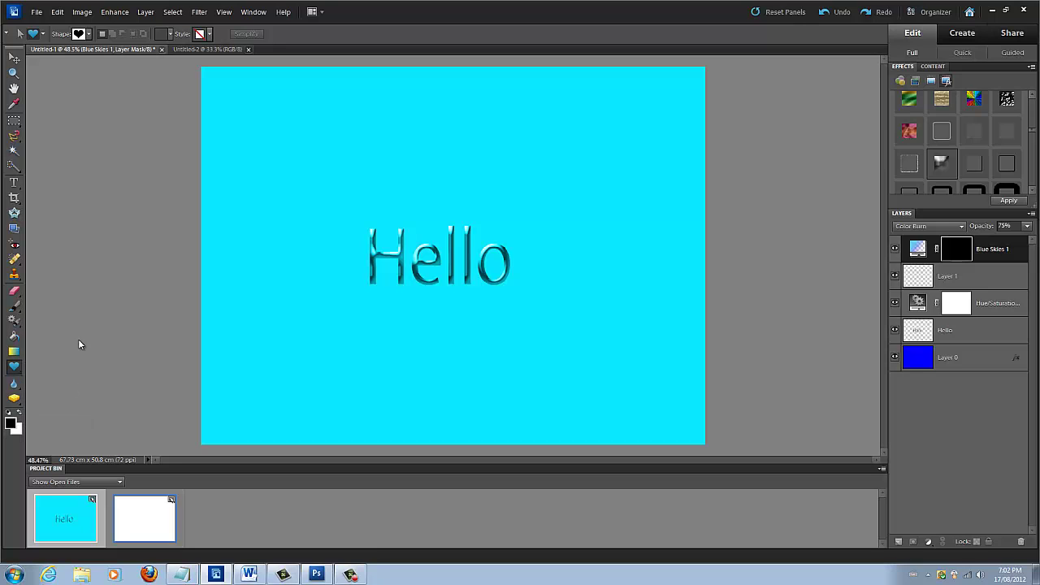
left_click(14, 386)
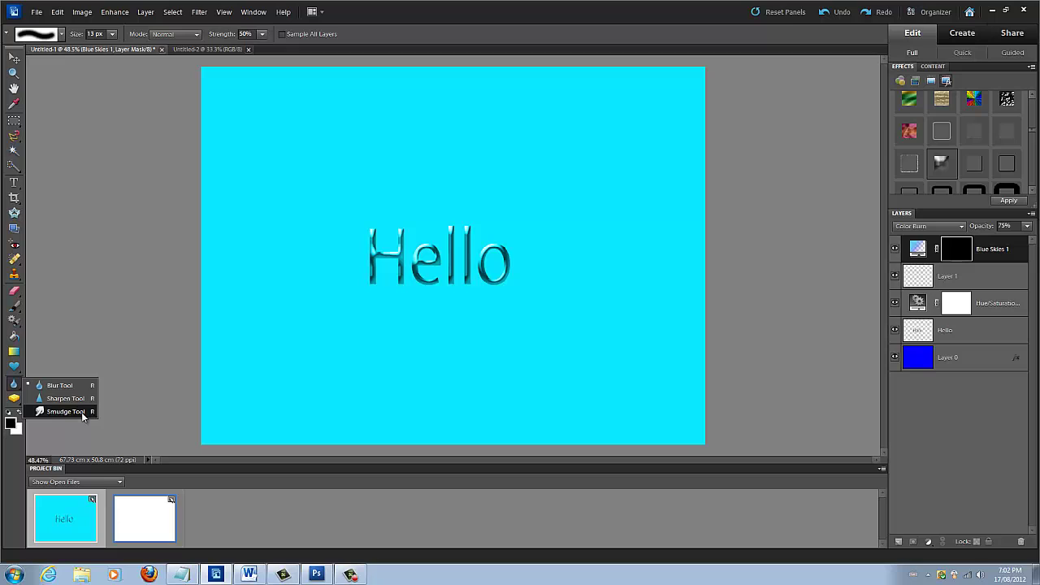
left_click(14, 398)
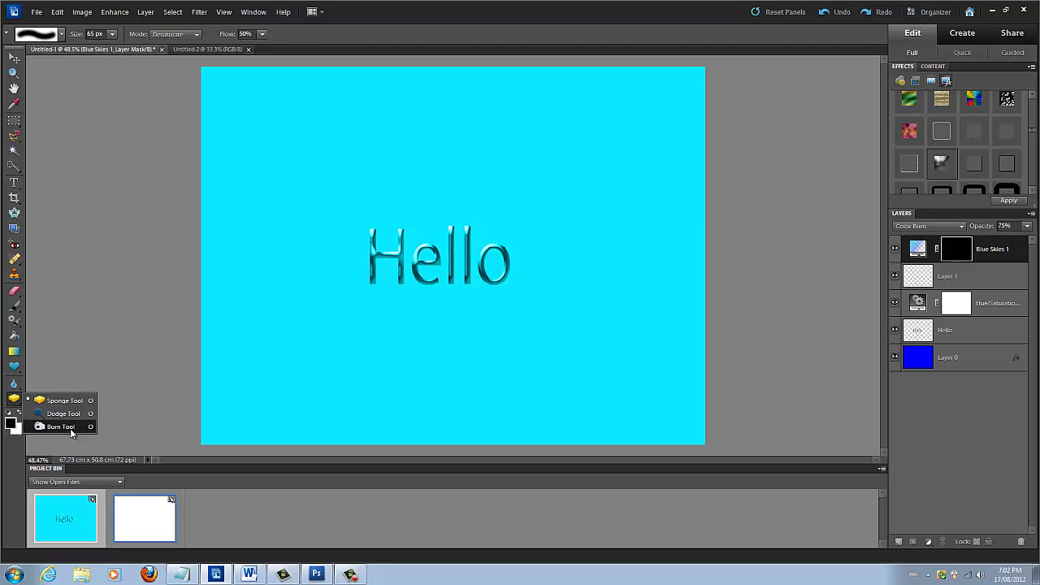
left_click(143, 429)
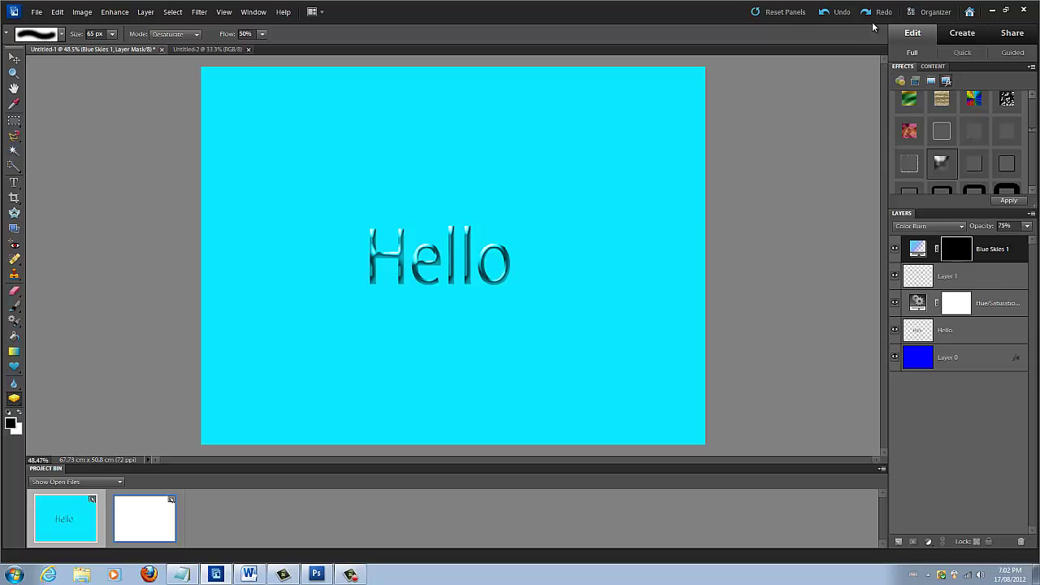
Undo Blue Skies 1 and the cyan fill, then redo the cyan fill.
left_click(842, 12)
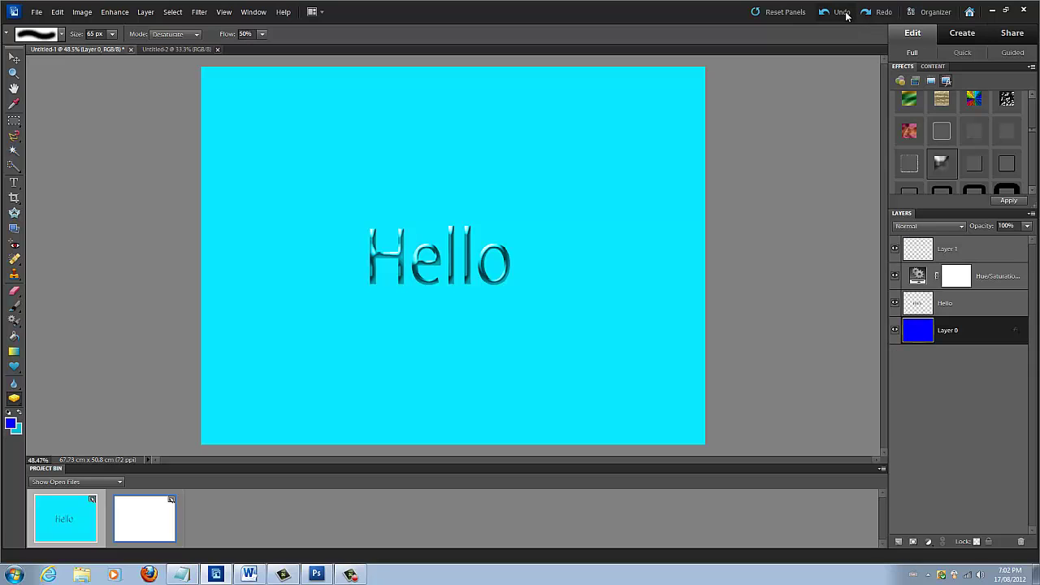
left_click(845, 14)
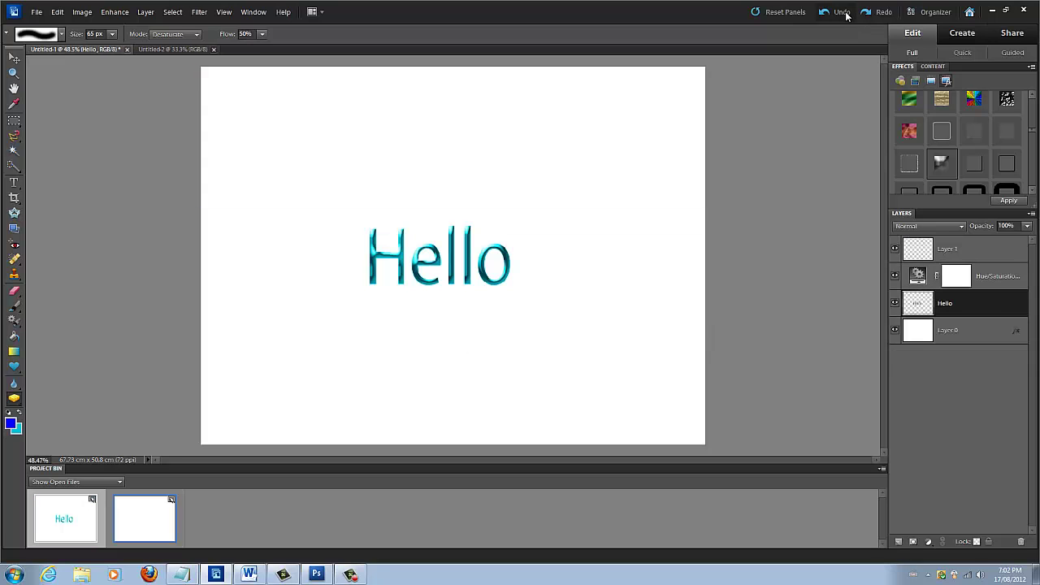
left_click(876, 18)
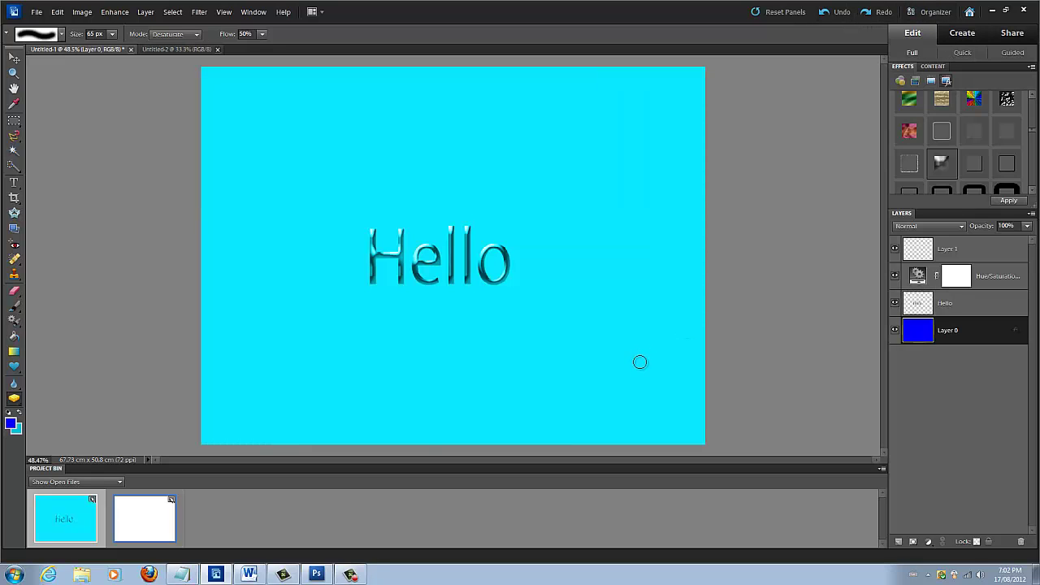
Set the foreground colour to 797994 and Paint Bucket fill the background with it.
left_click(11, 422)
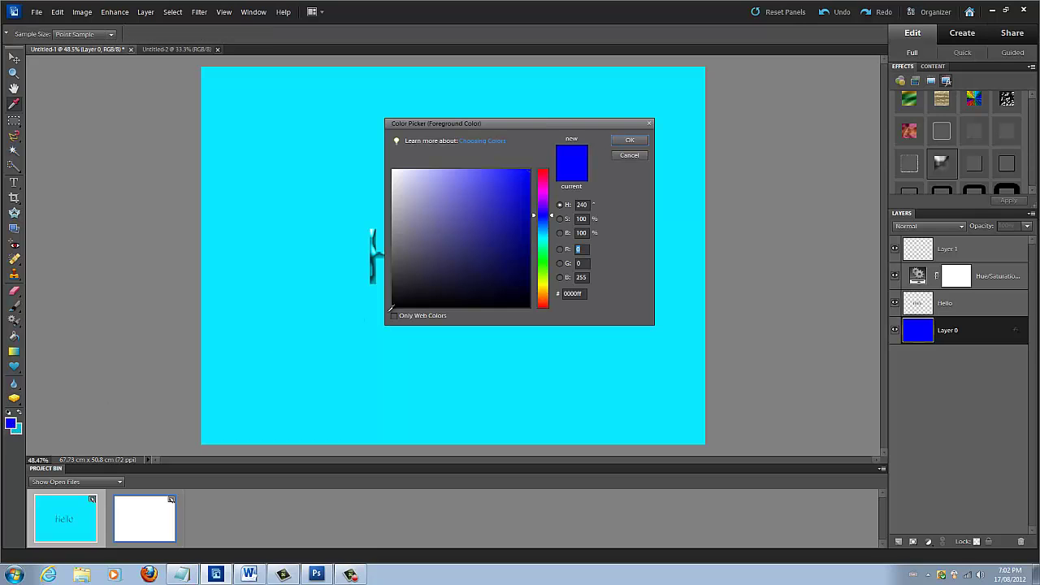
mouse_move(408, 178)
left_mouse_down()
mouse_move(401, 211)
mouse_move(415, 227)
left_mouse_up()
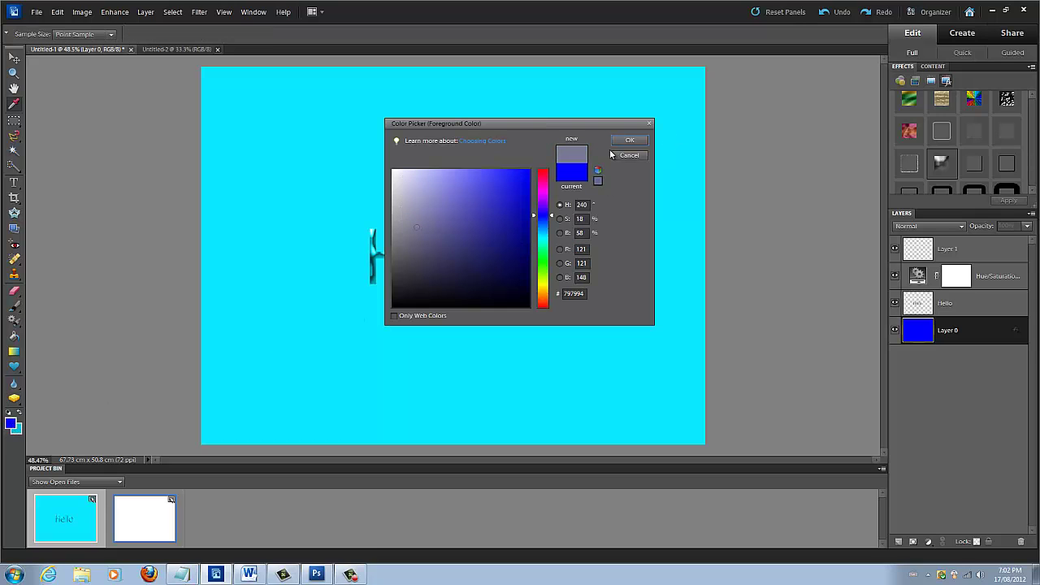
left_click(630, 140)
left_click(14, 336)
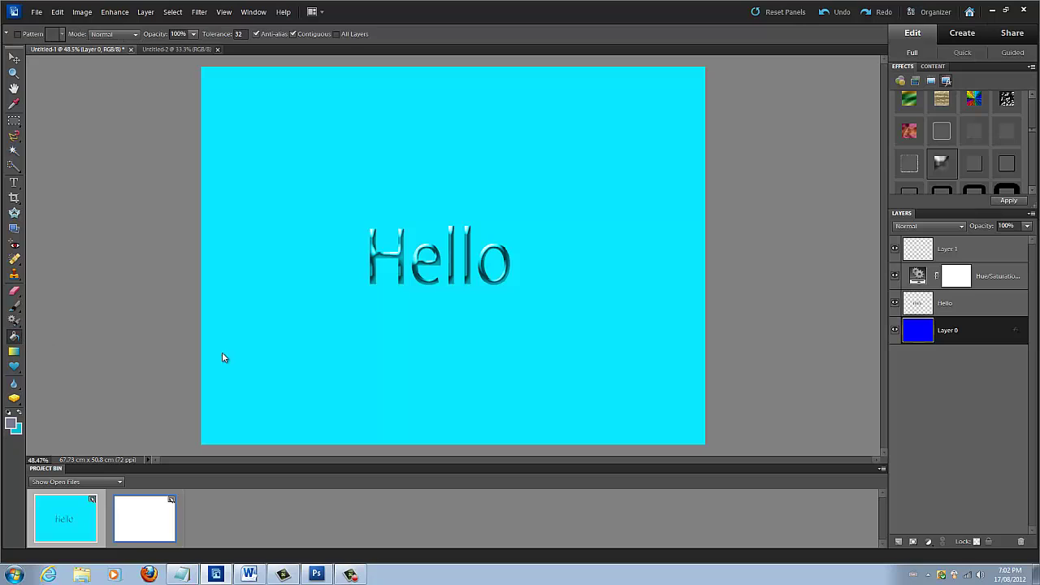
left_click(292, 350)
Delete the Hue/Saturation adjustment layer, confirming the deletion.
left_click(981, 275)
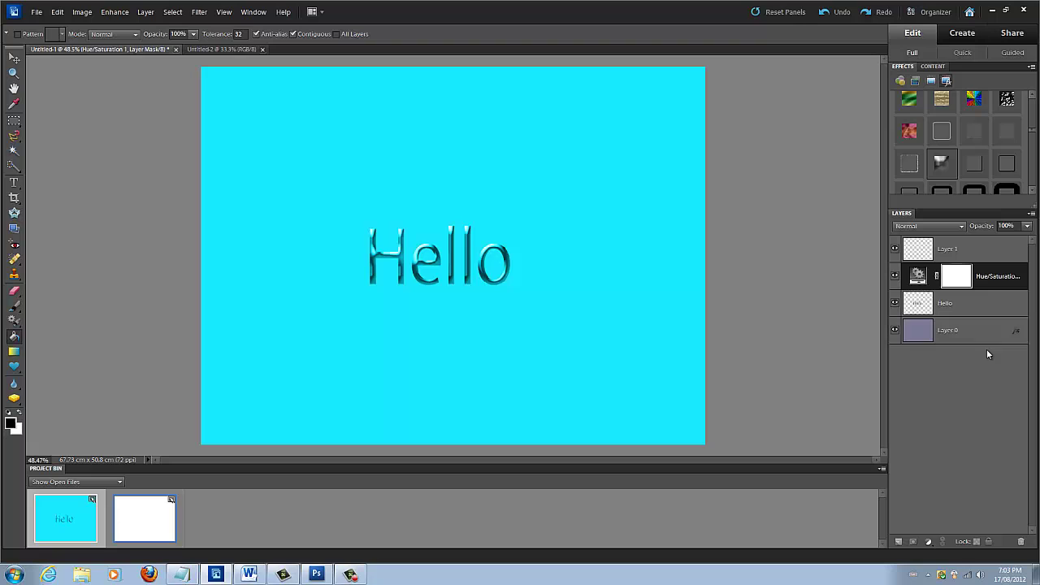
right_click(994, 280)
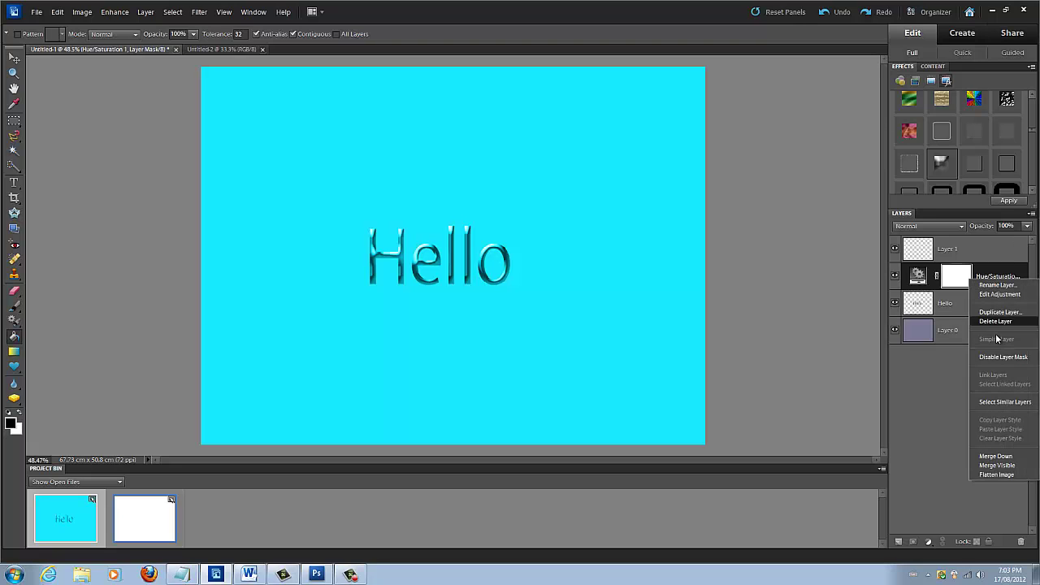
left_click(995, 321)
left_click(500, 211)
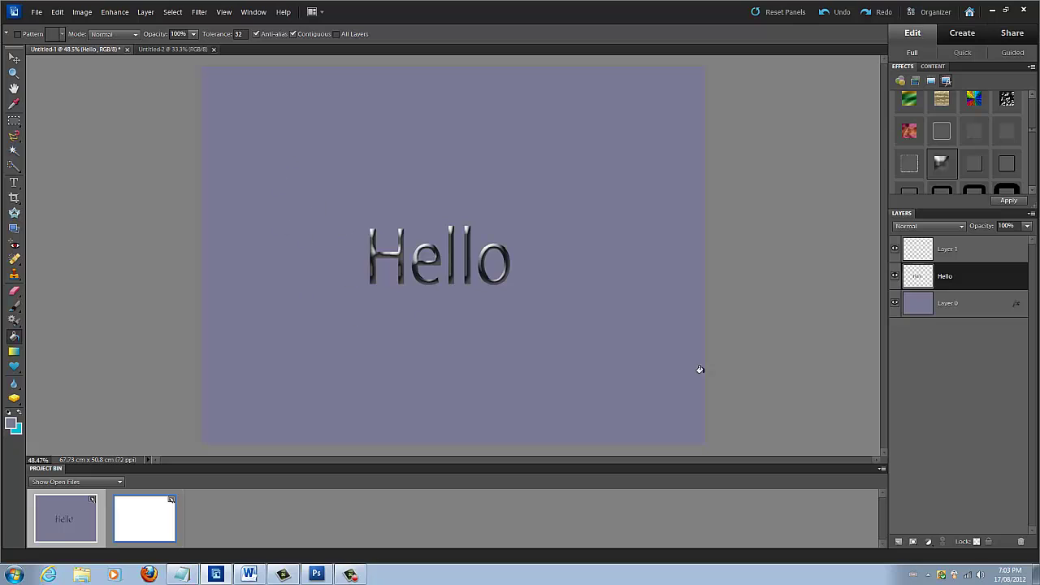
left_click(18, 415)
left_click(11, 423)
left_click(450, 278)
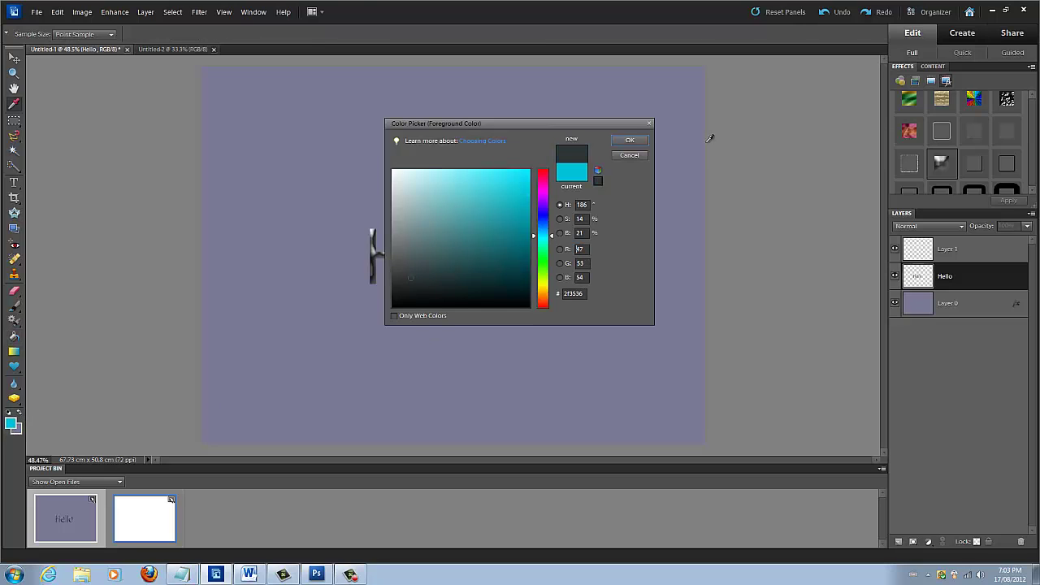
left_click(629, 140)
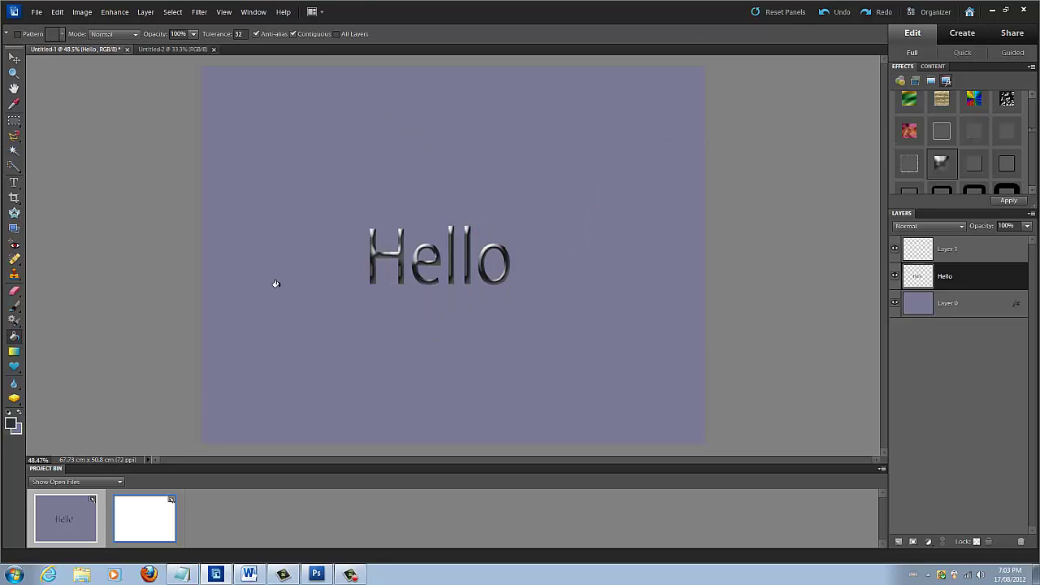
left_click(20, 413)
left_click(19, 412)
left_click(20, 413)
left_click(161, 16)
mouse_move(156, 21)
mouse_move(121, 17)
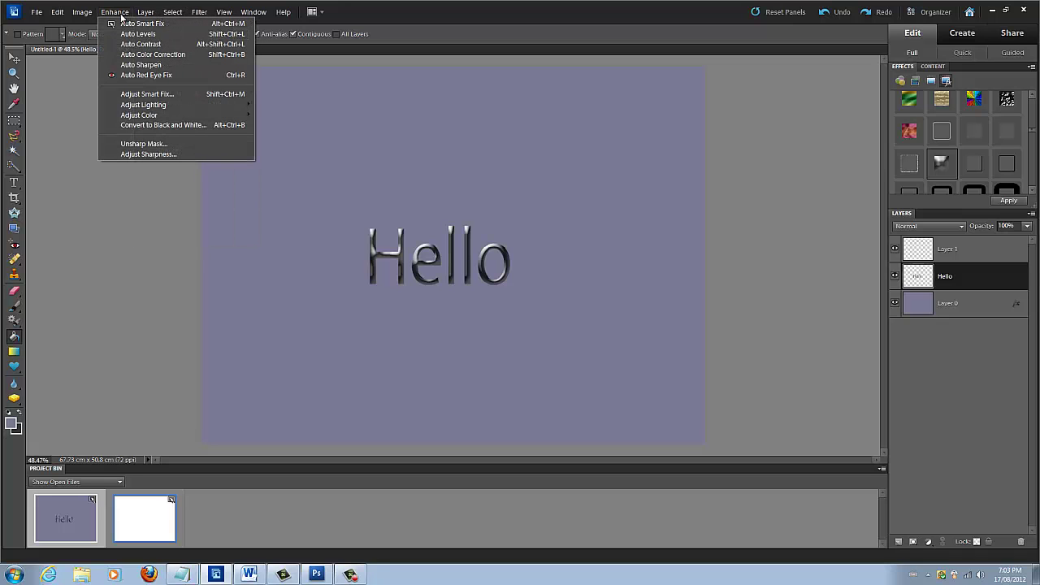
mouse_move(83, 13)
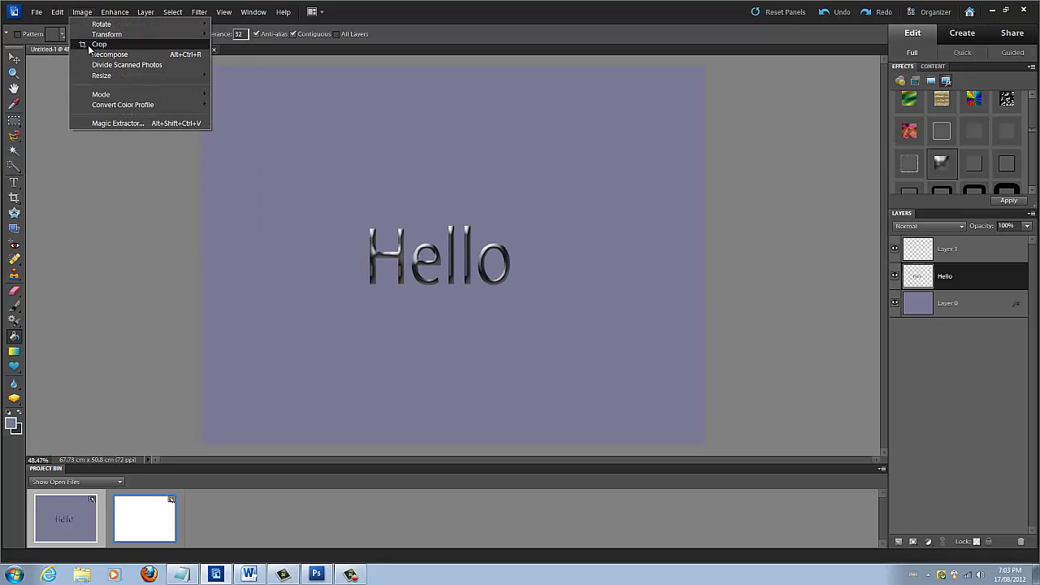
left_click(56, 12)
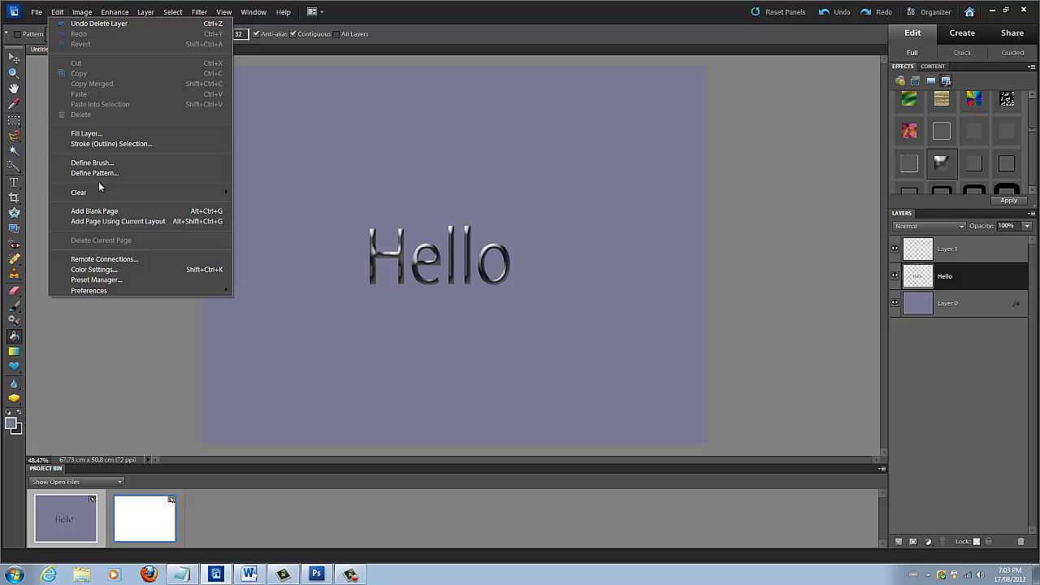
mouse_move(94, 192)
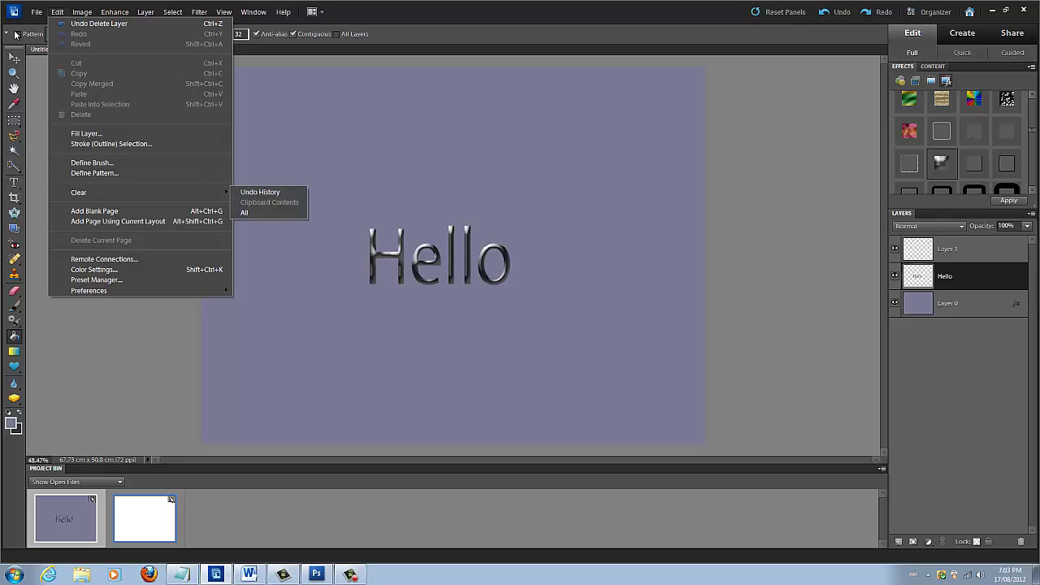
mouse_move(36, 12)
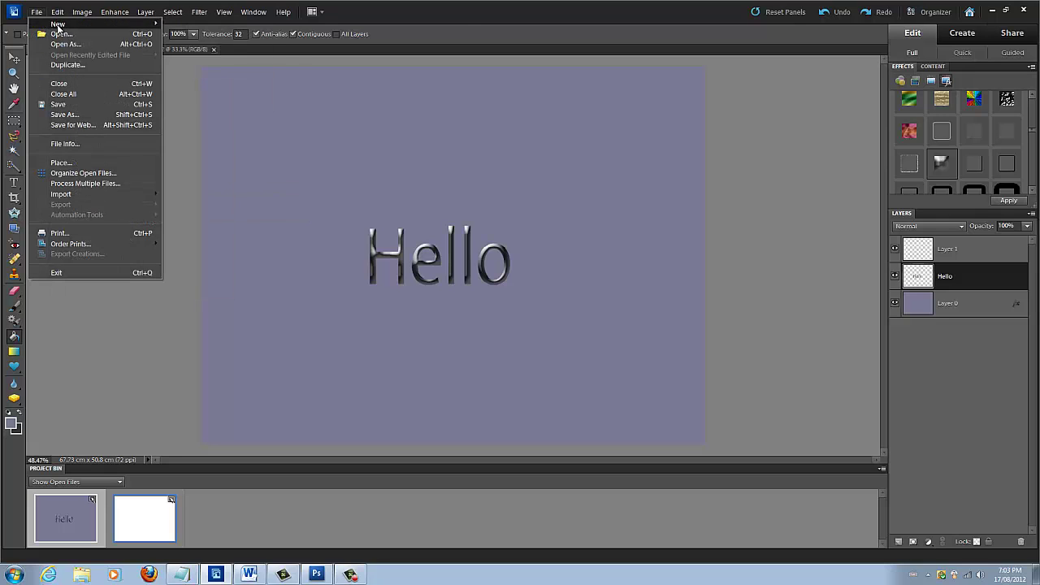
left_click(466, 19)
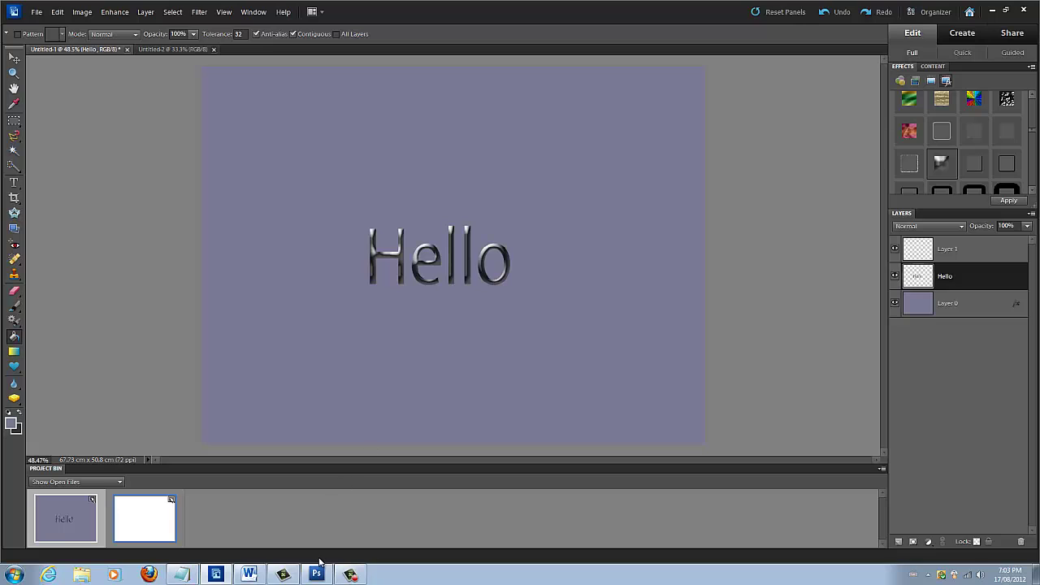
mouse_move(318, 577)
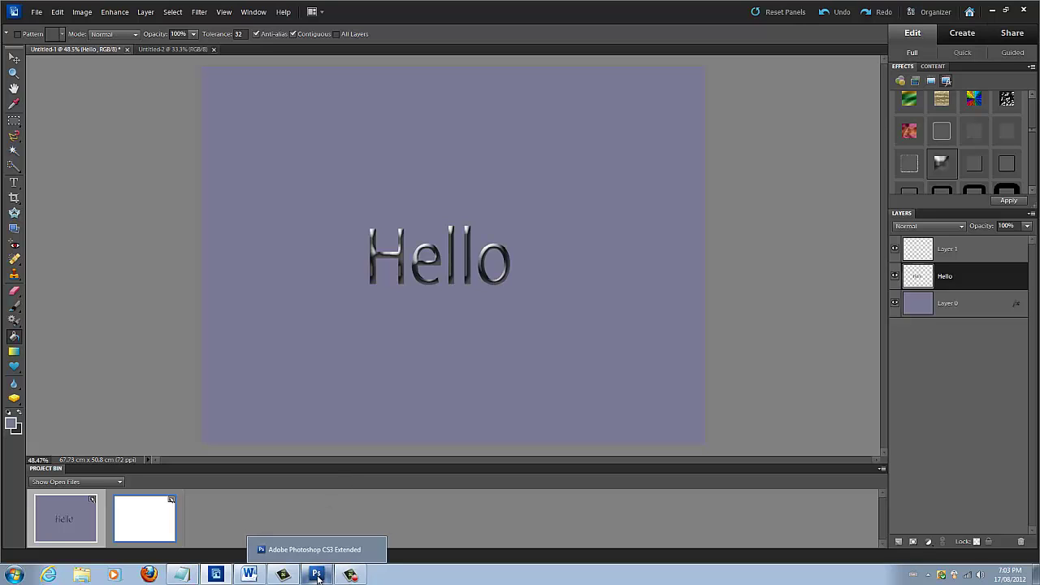